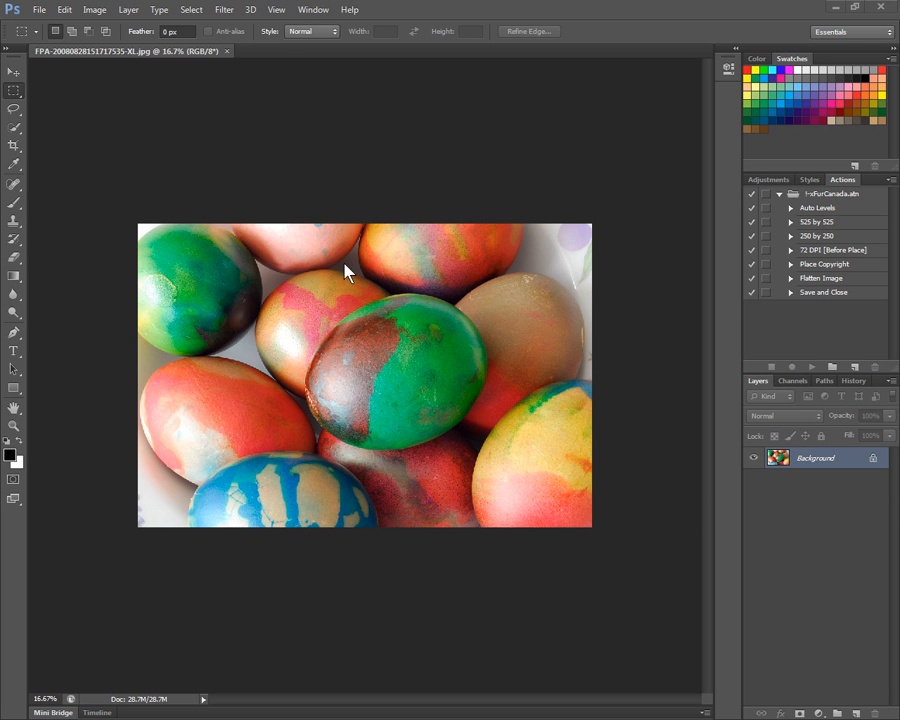
- Fit the photo to the screen and activate the Rectangular Marquee tool with the Normal style
left_click(277, 10)
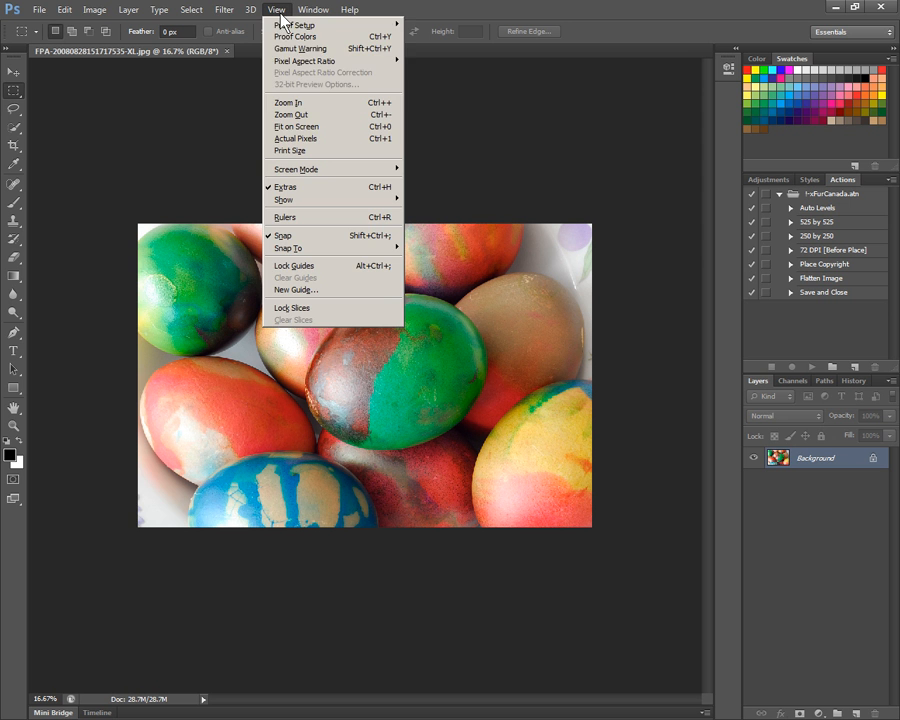
left_click(283, 126)
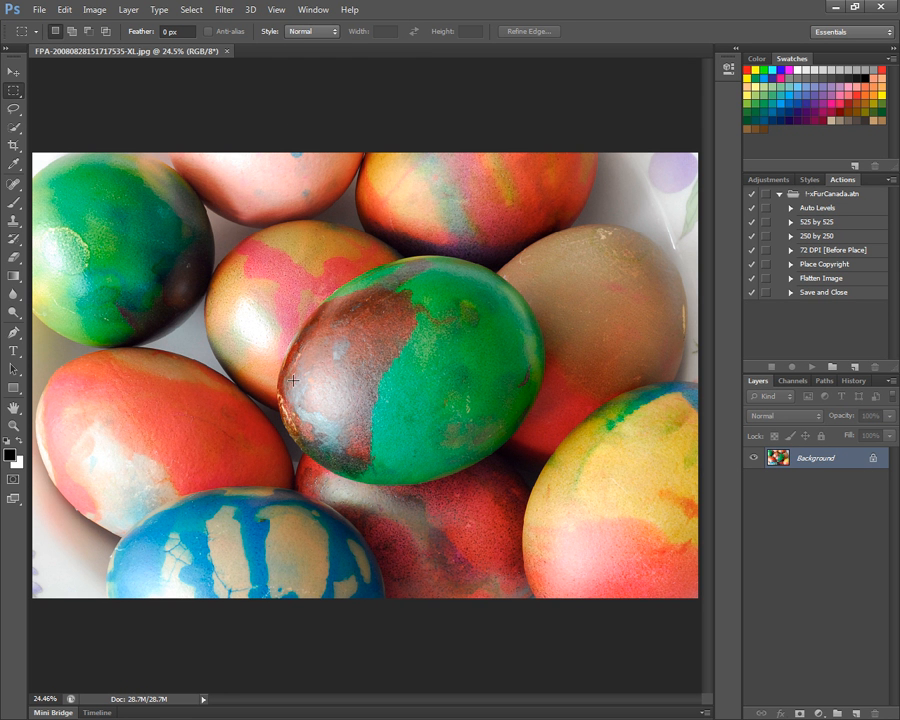
left_click(16, 95)
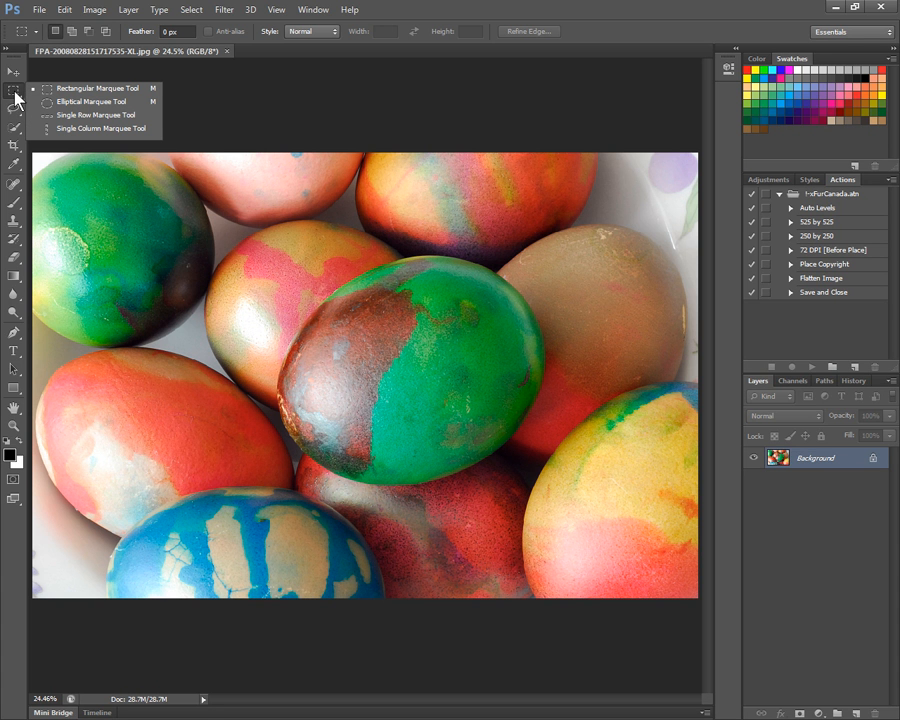
left_click(78, 90)
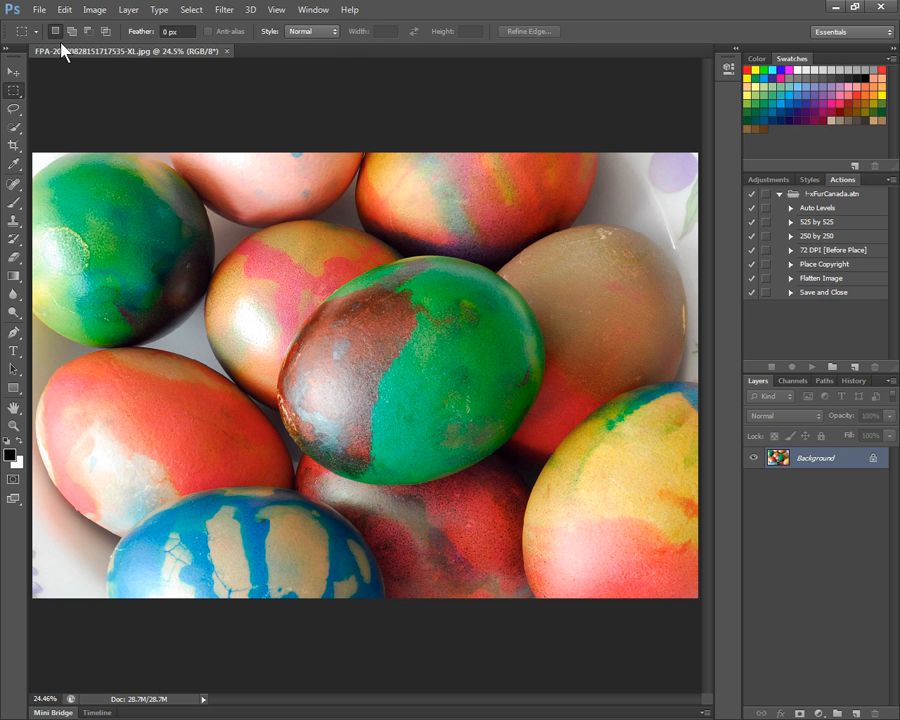
left_click(318, 37)
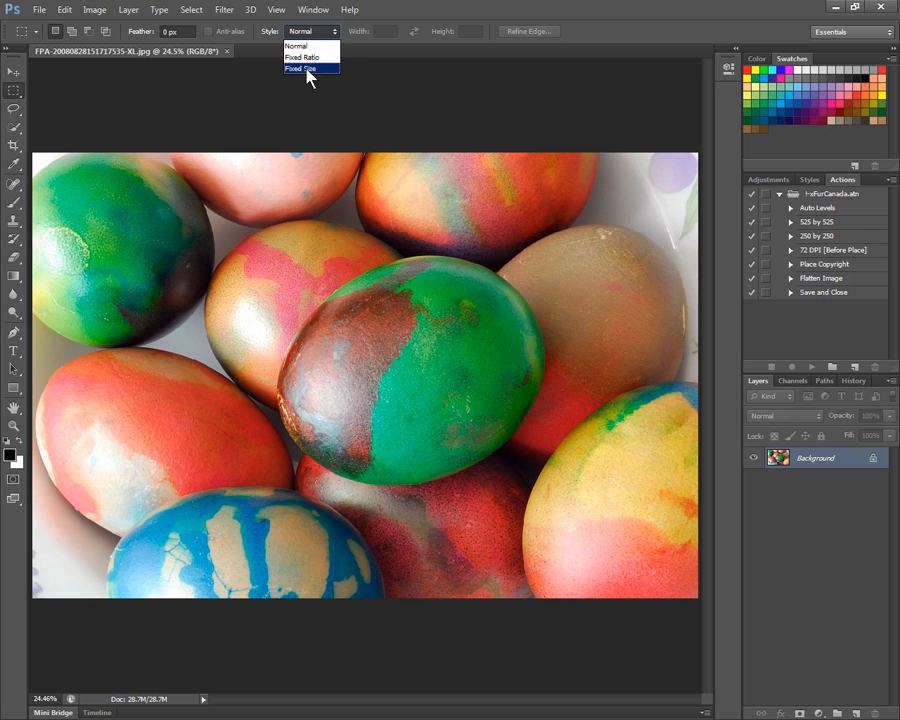
left_click(303, 45)
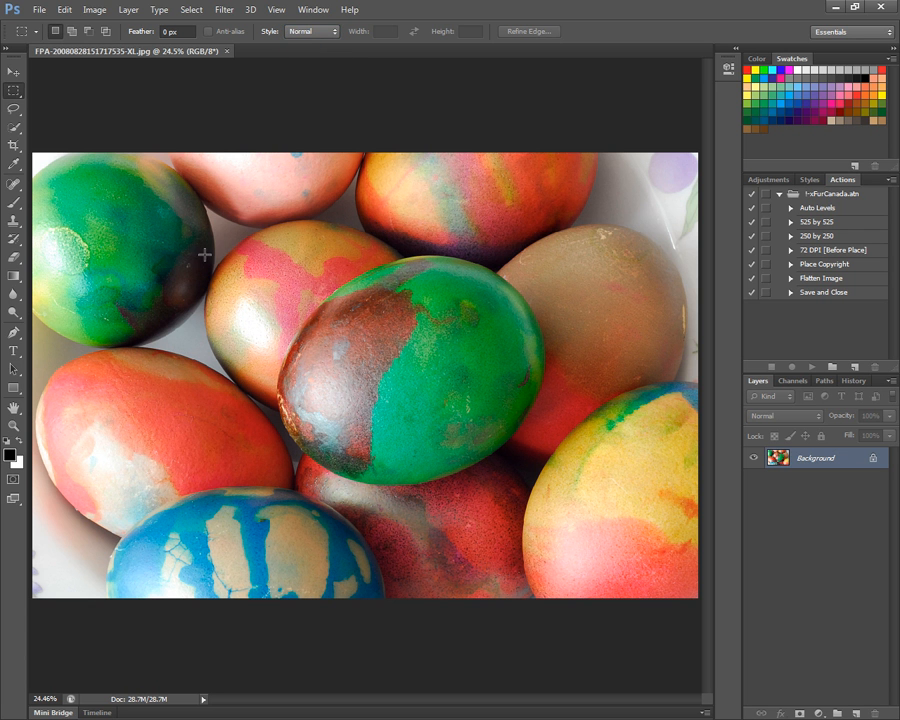
- Draw a freeform rectangular selection around the central eggs, replace it with a larger one, and clear it
left_click_drag(204, 254, 505, 470)
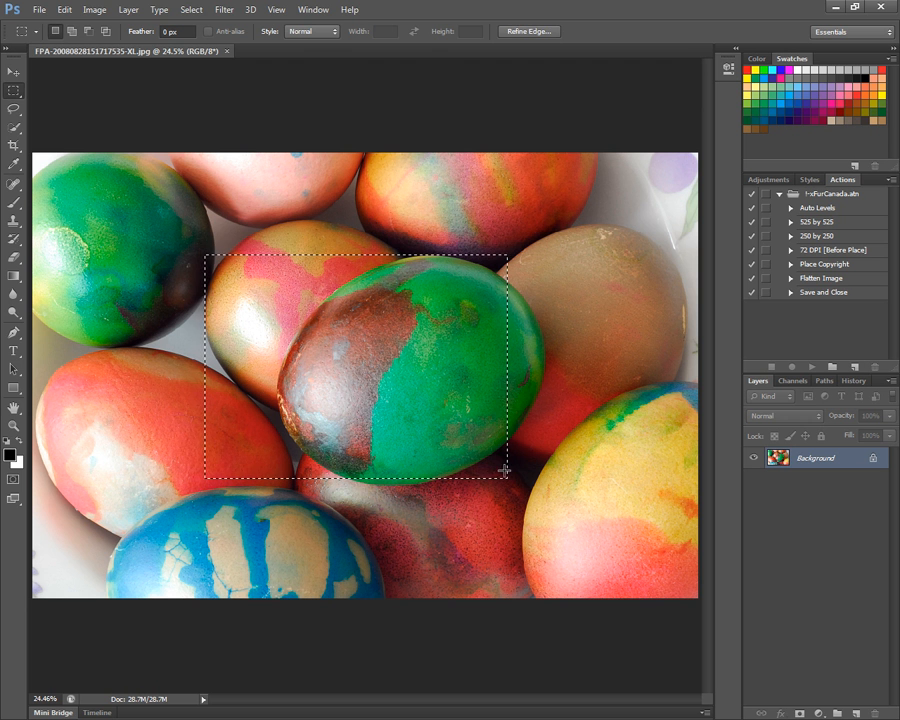
left_click_drag(111, 201, 627, 507)
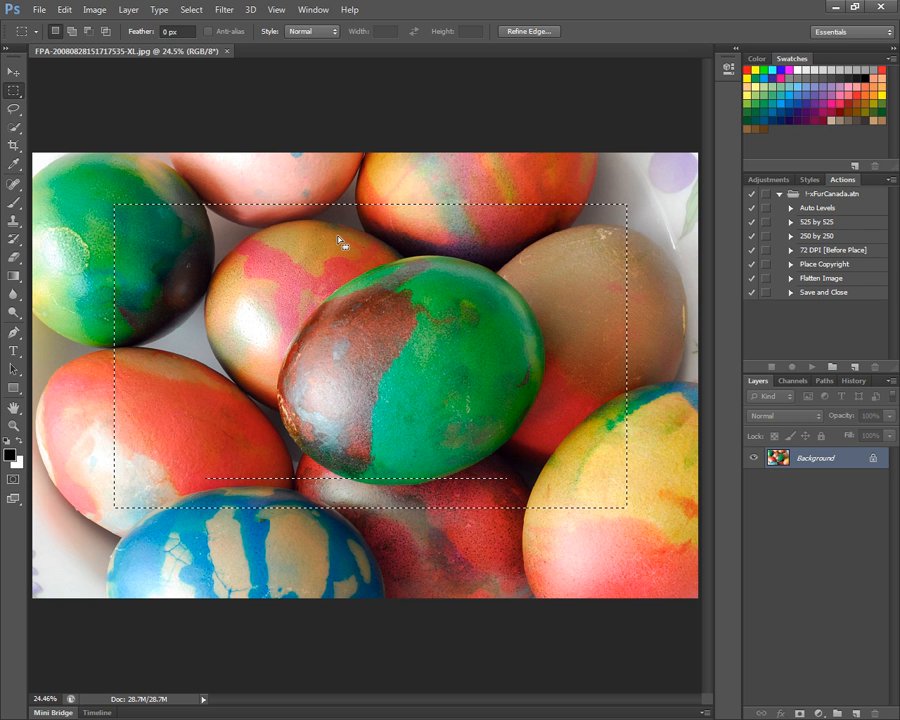
left_click(274, 277)
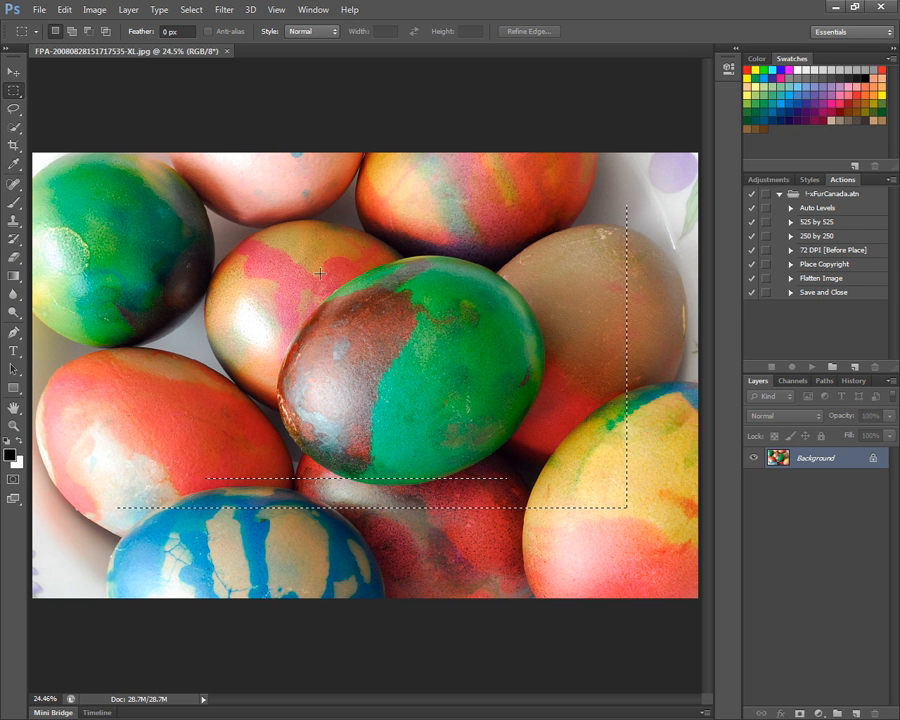
- Select a small rectangle on the brown and green area of the central egg and invert the selection
left_click_drag(305, 303, 436, 423)
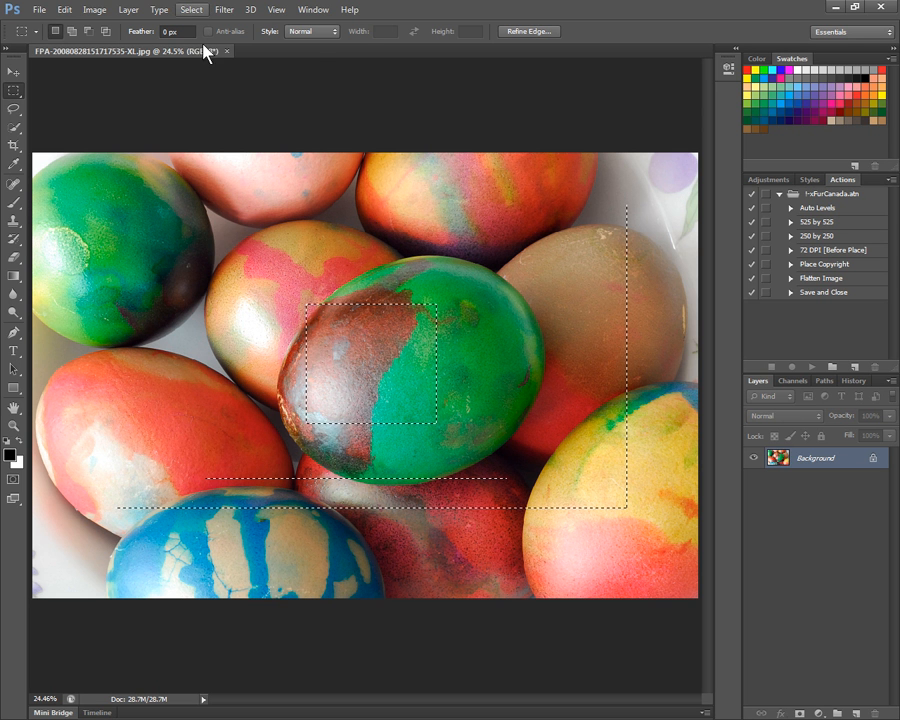
left_click(191, 12)
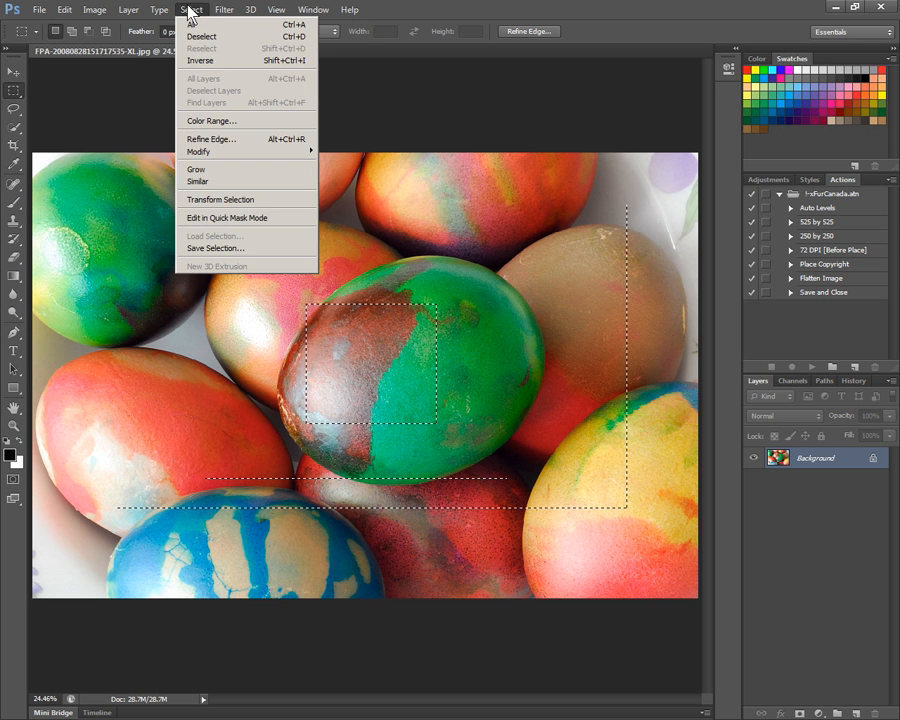
left_click(201, 60)
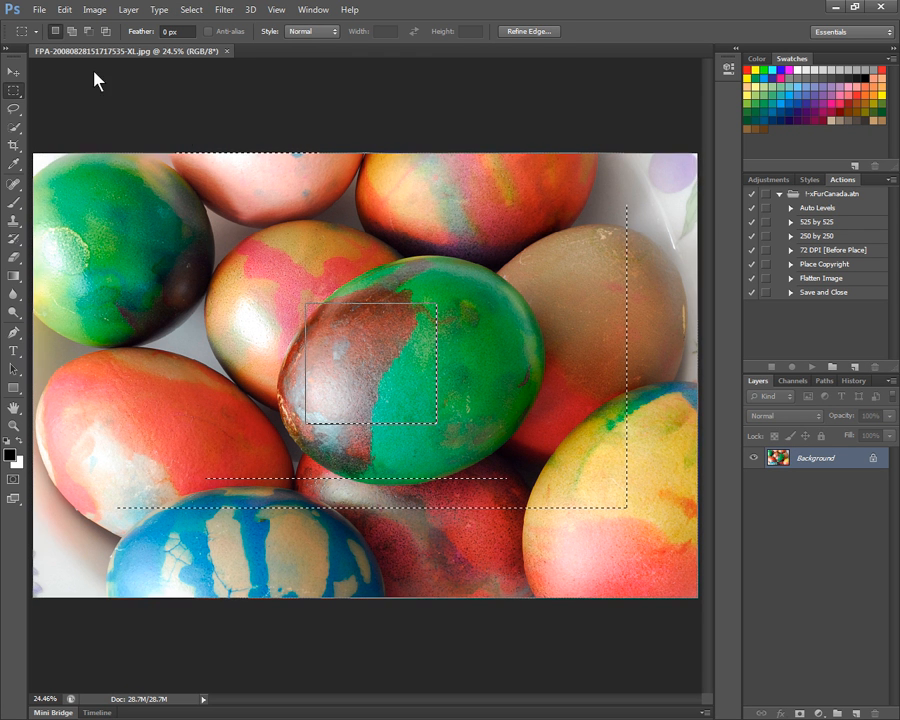
- Cut the image area outside the small rectangle and paste it as a new layer
left_click(60, 14)
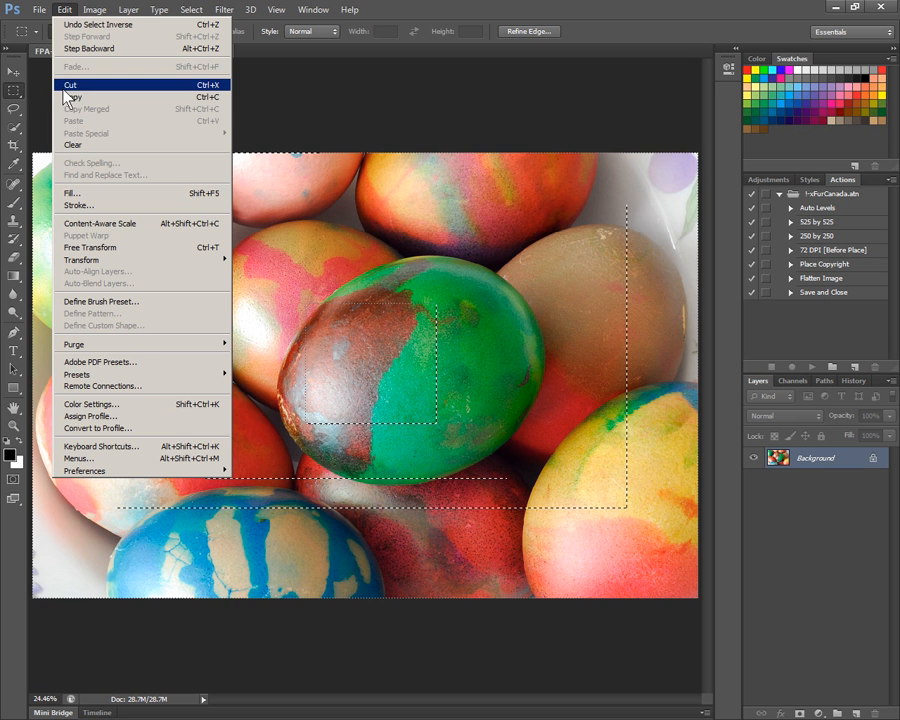
key("ctrl+x")
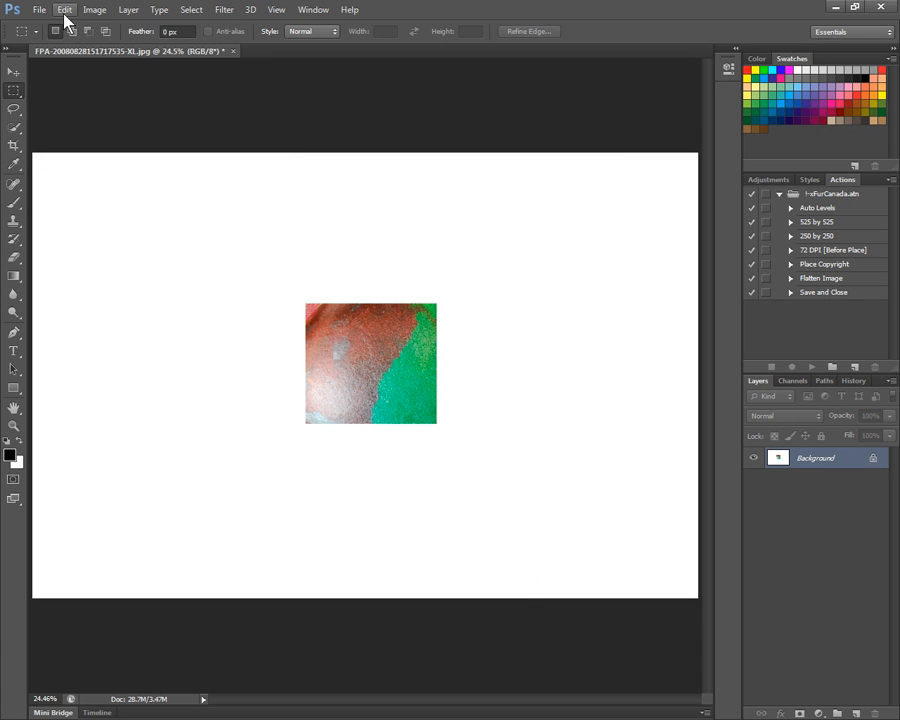
left_click(65, 14)
left_click(60, 121)
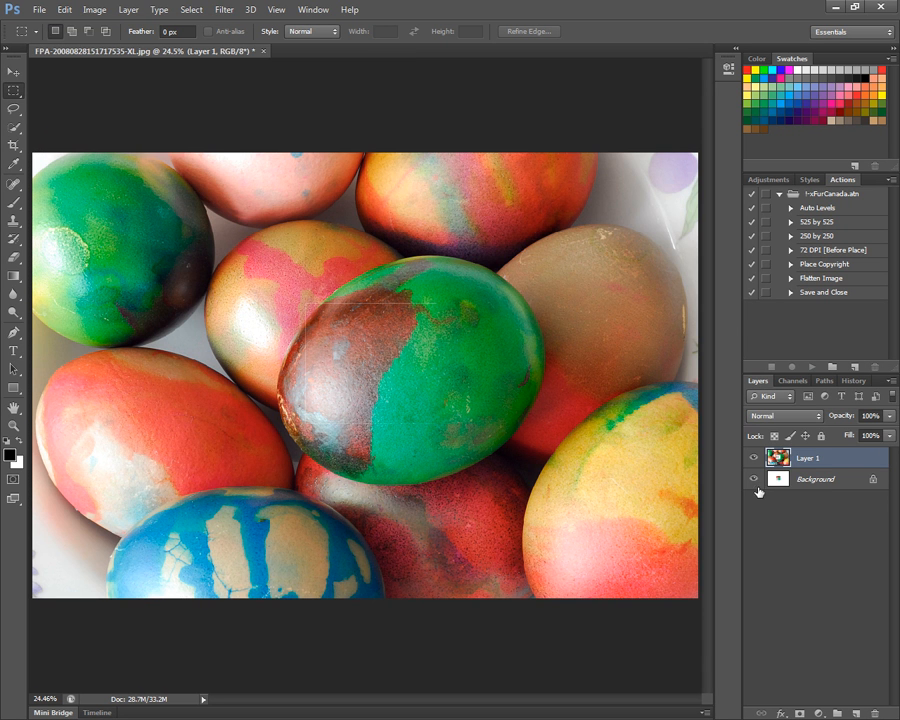
- Hide the Background layer to view the cut-out, and revert the image to its Open history state
left_click(755, 480)
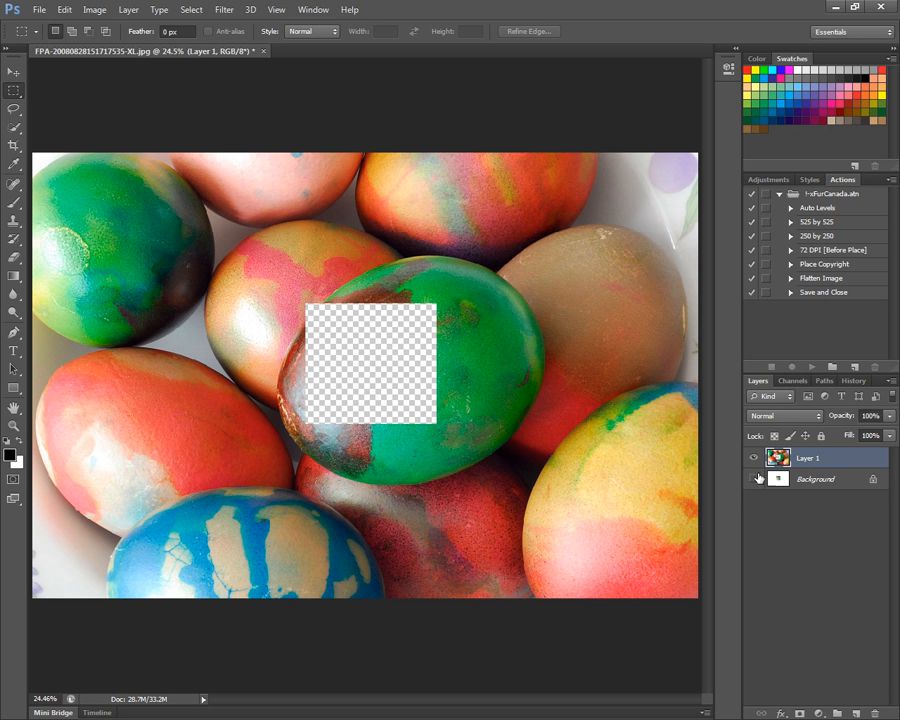
left_click(852, 381)
left_click(793, 420)
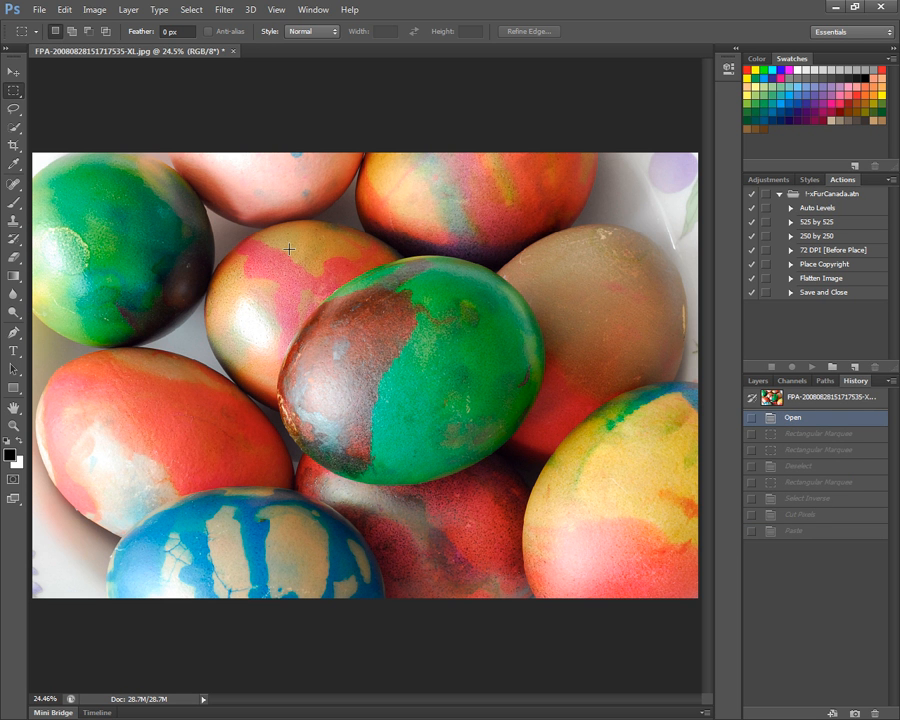
- Draw a wide selection across the upper eggs and set the marquee style to Fixed Ratio, width 4 and height 6
left_click_drag(154, 206, 566, 331)
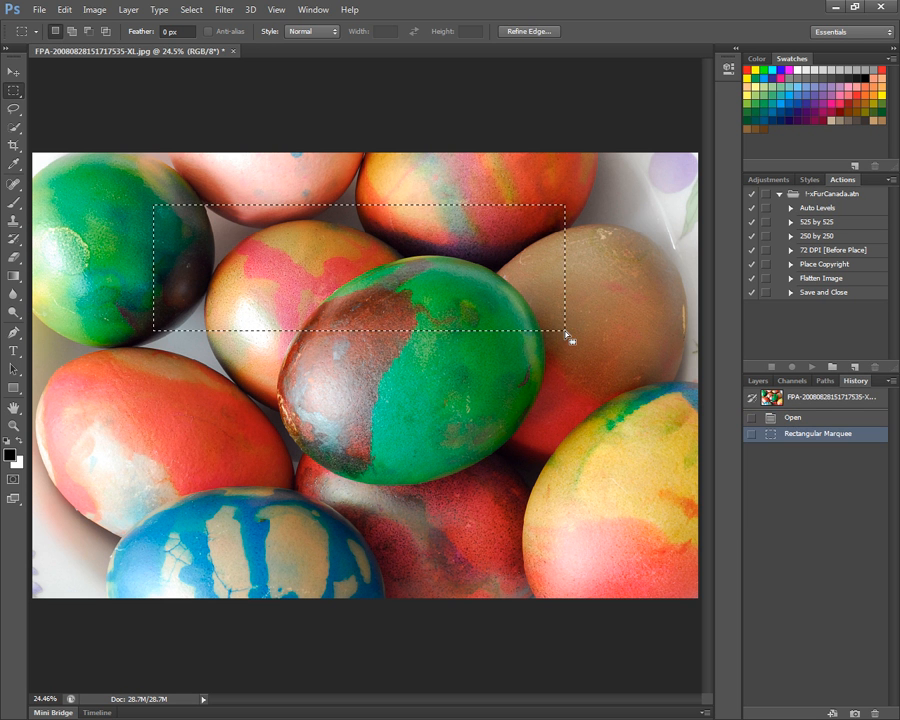
left_click(313, 32)
left_click(311, 58)
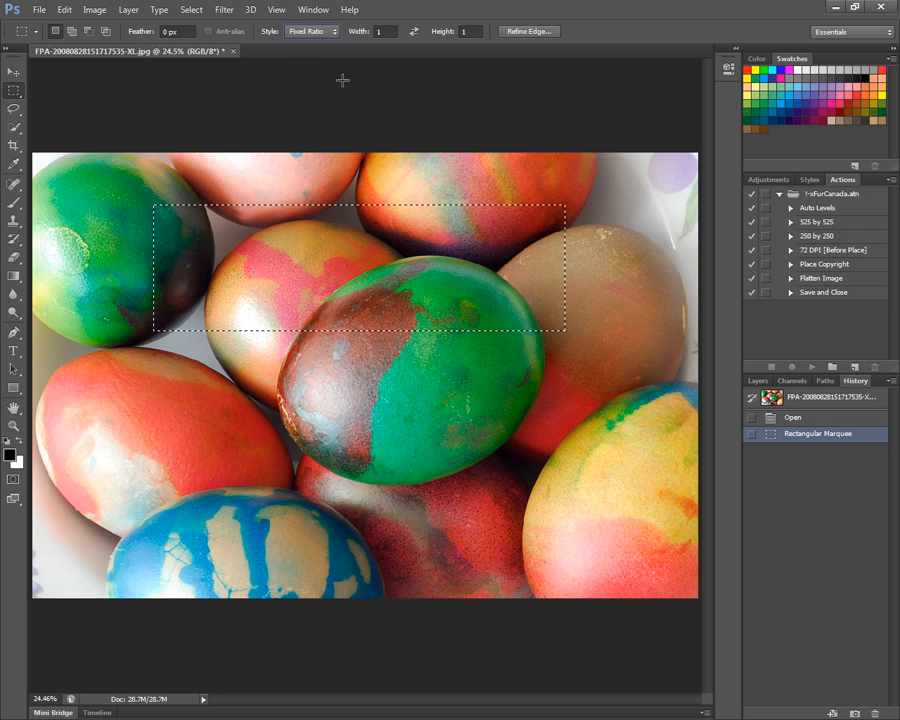
double_click(379, 32)
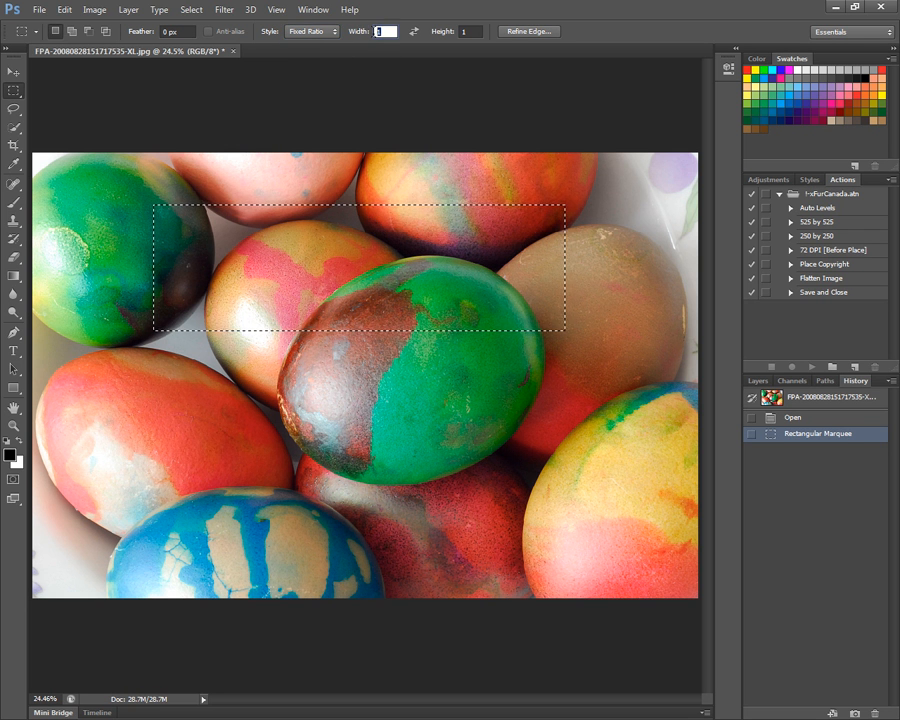
type("4")
double_click(465, 32)
type("6")
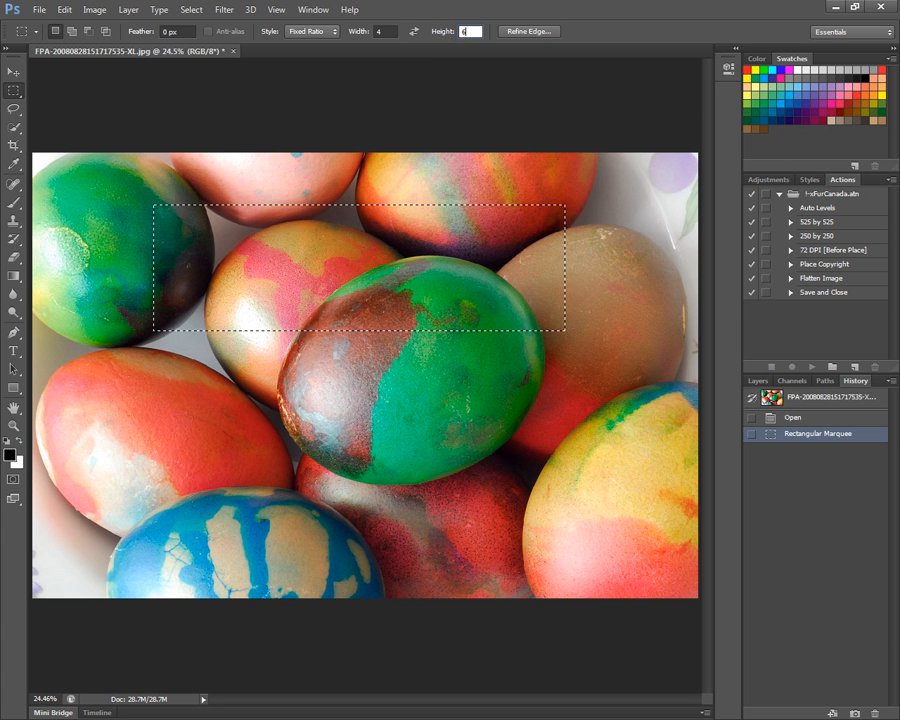
- Clear the existing selection, draw 4:6 selections over the left and right eggs, and move the last one toward the image centre
left_click(205, 209)
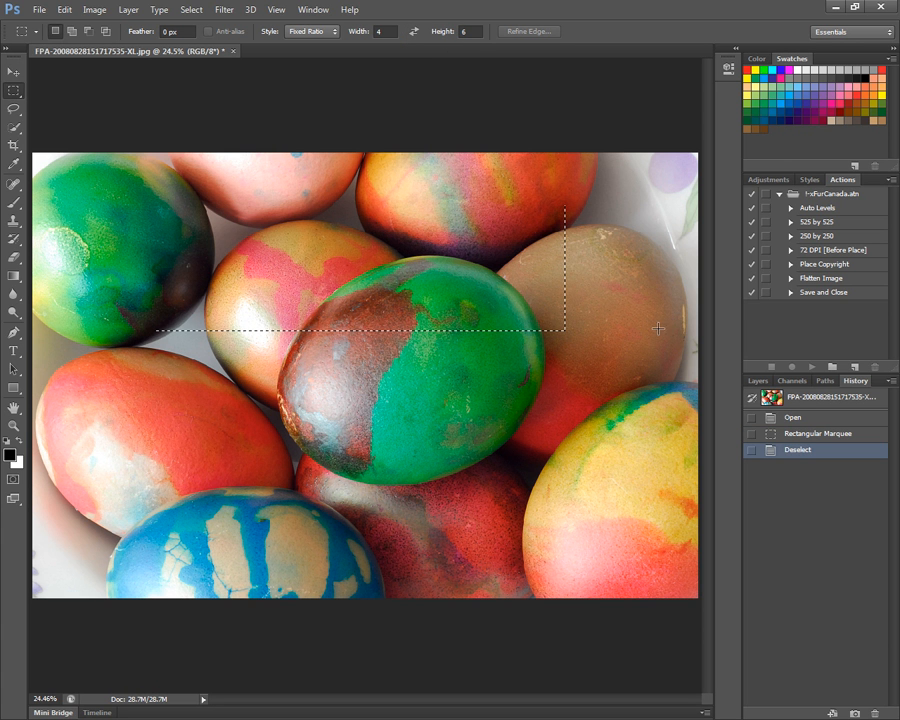
left_click(794, 419)
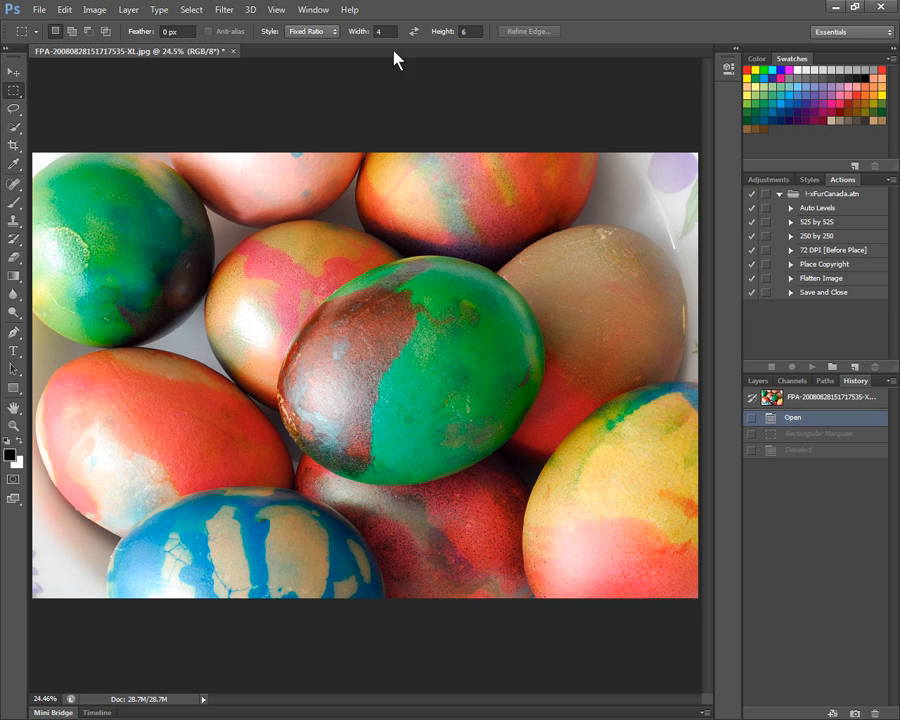
left_click_drag(129, 189, 370, 549)
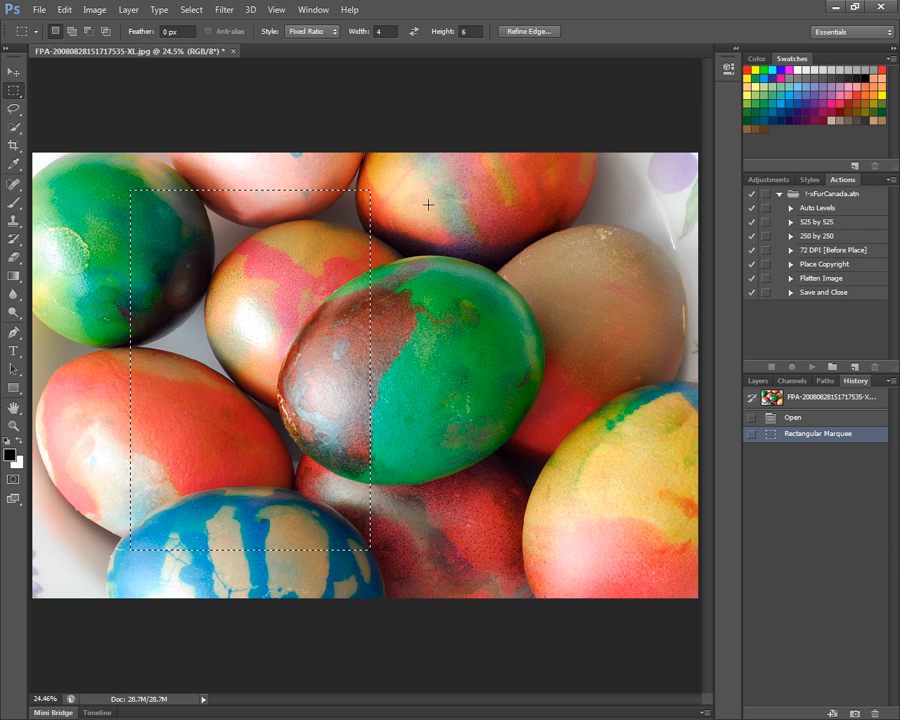
left_click_drag(434, 190, 671, 555)
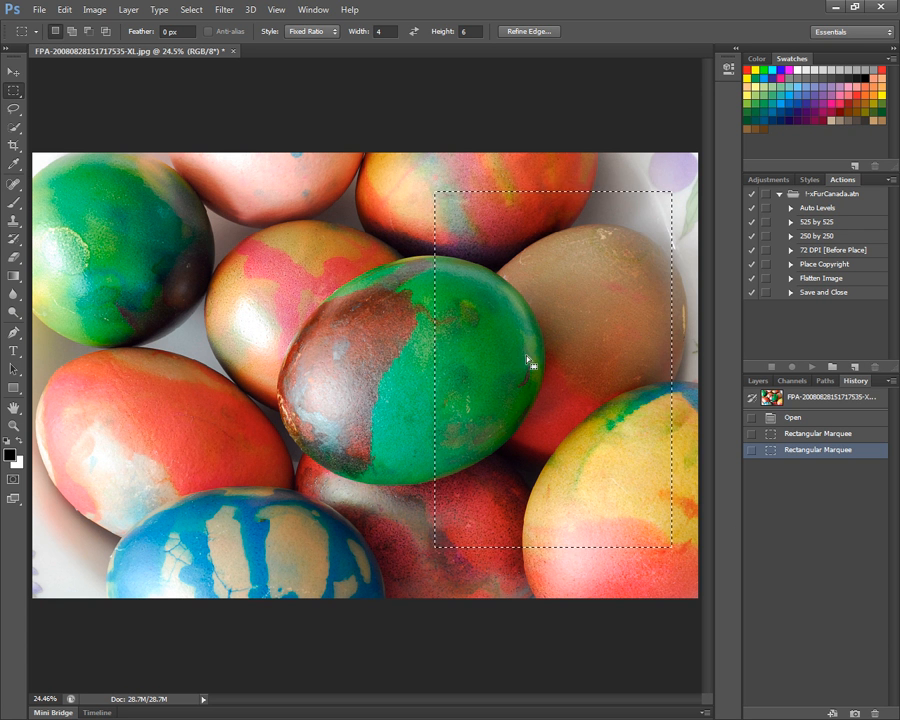
left_click_drag(526, 357, 325, 351)
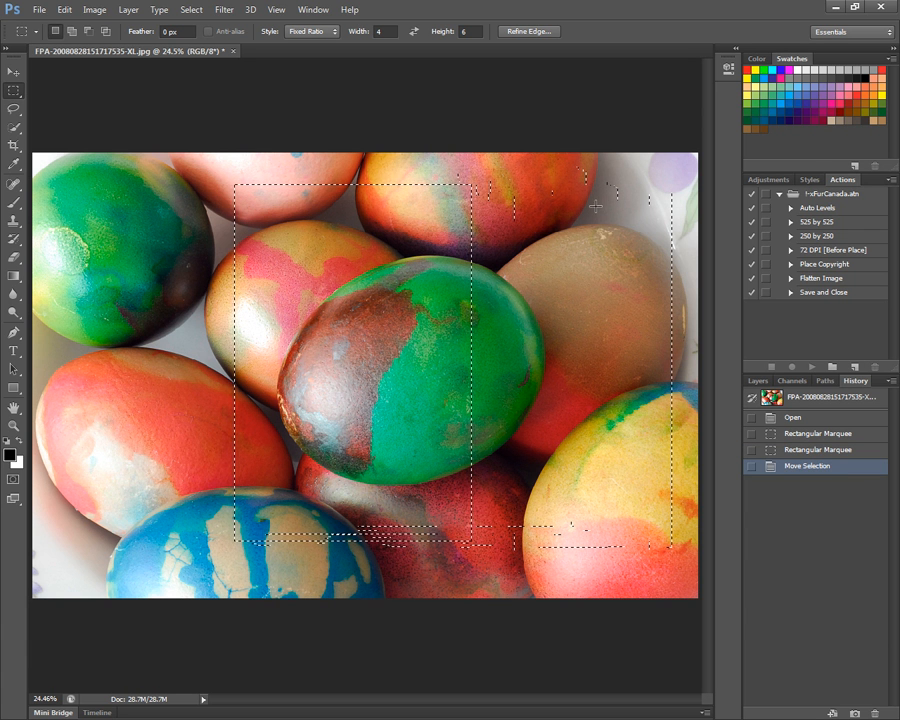
- Revert to the Open history state, draw a smaller 4:6 selection right of centre, and move it left over the central egg
left_click(782, 417)
left_click_drag(417, 197, 626, 512)
left_click_drag(545, 393, 350, 391)
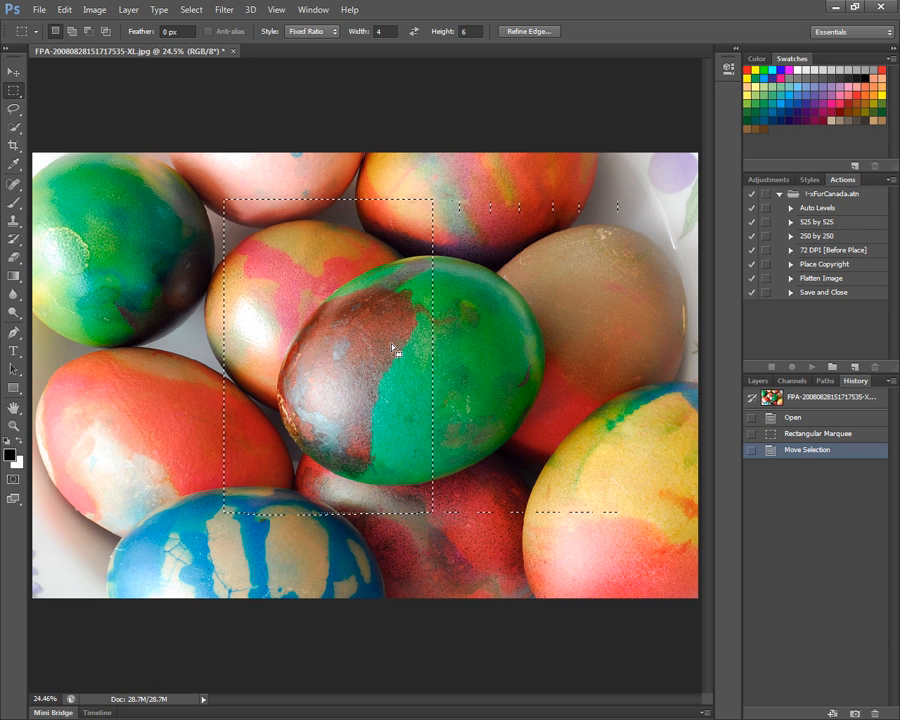
- Restore the original snapshot and place a Fixed Size selection of 500 px by 360 px on the central egg's brown area
left_click(315, 33)
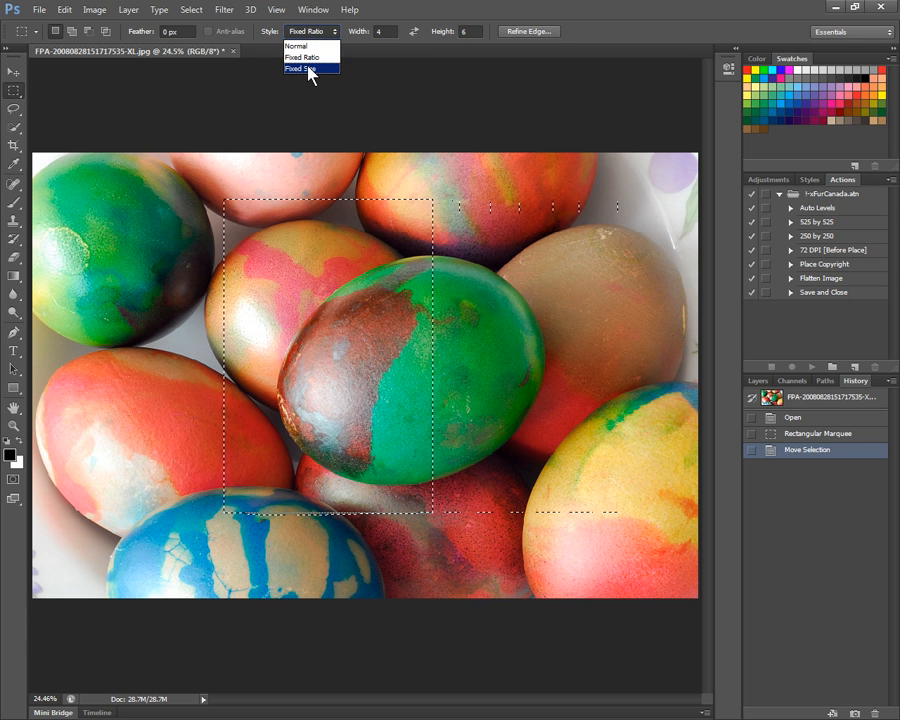
left_click(308, 68)
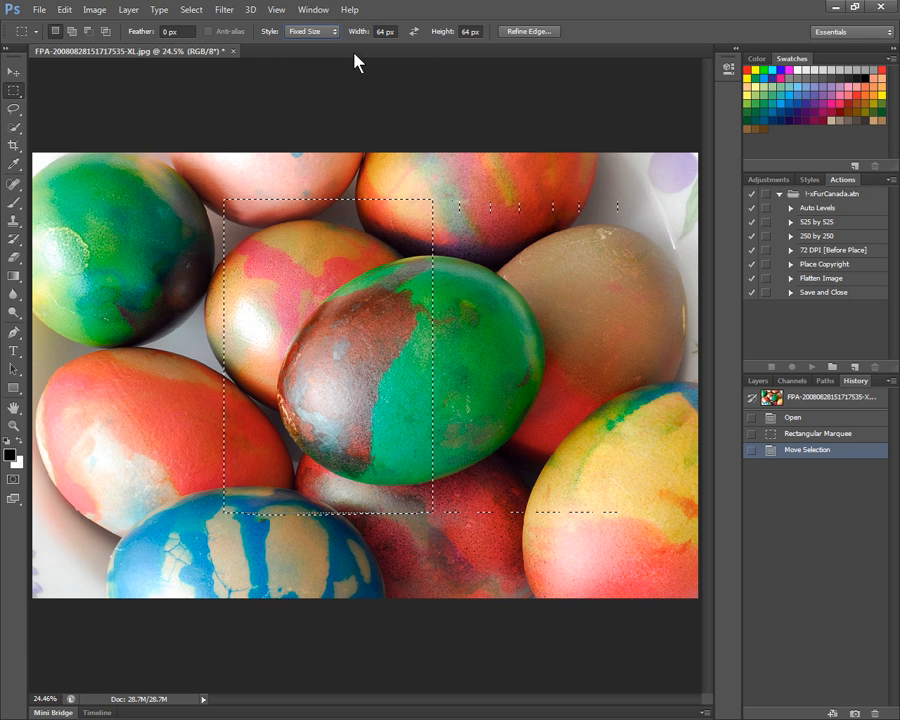
left_click(828, 402)
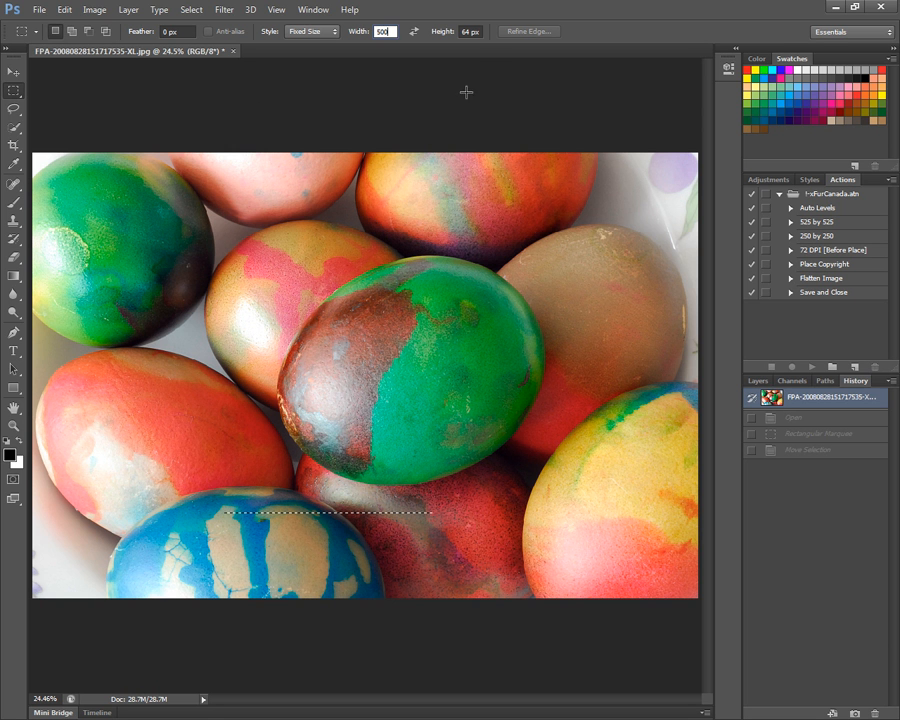
left_click(468, 31)
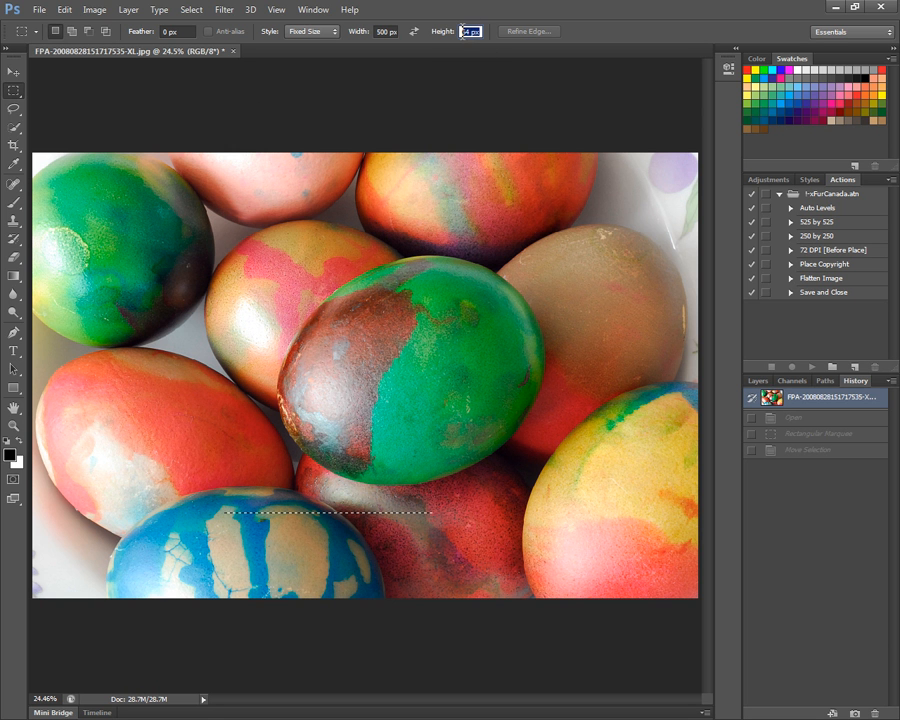
type("360")
left_click(271, 227)
left_click_drag(271, 227, 314, 297)
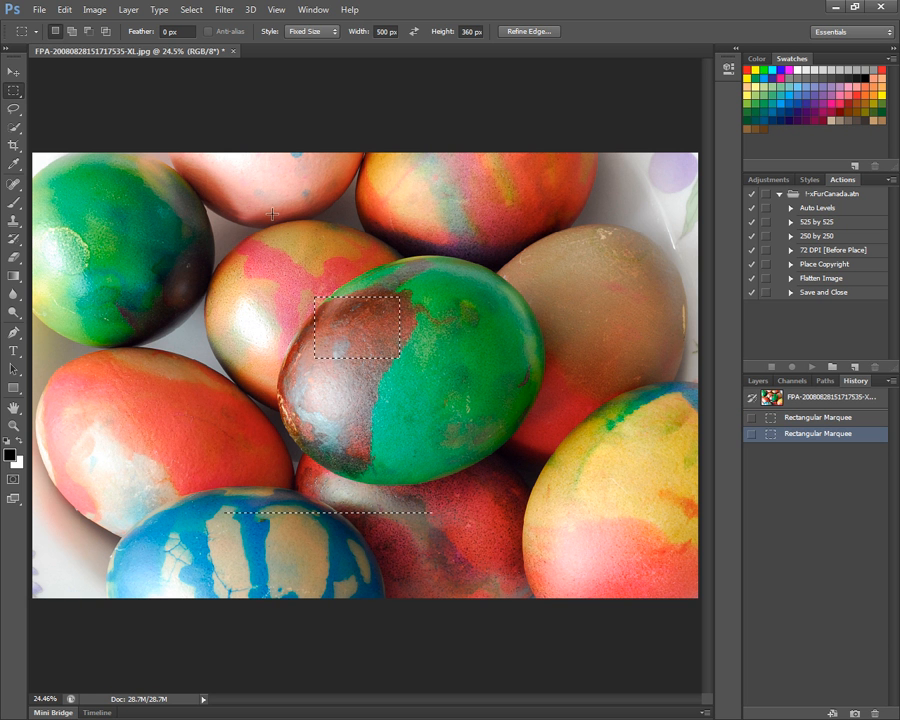
- Resize the whole image to 1000 pixels wide with its proportions constrained
left_click(91, 12)
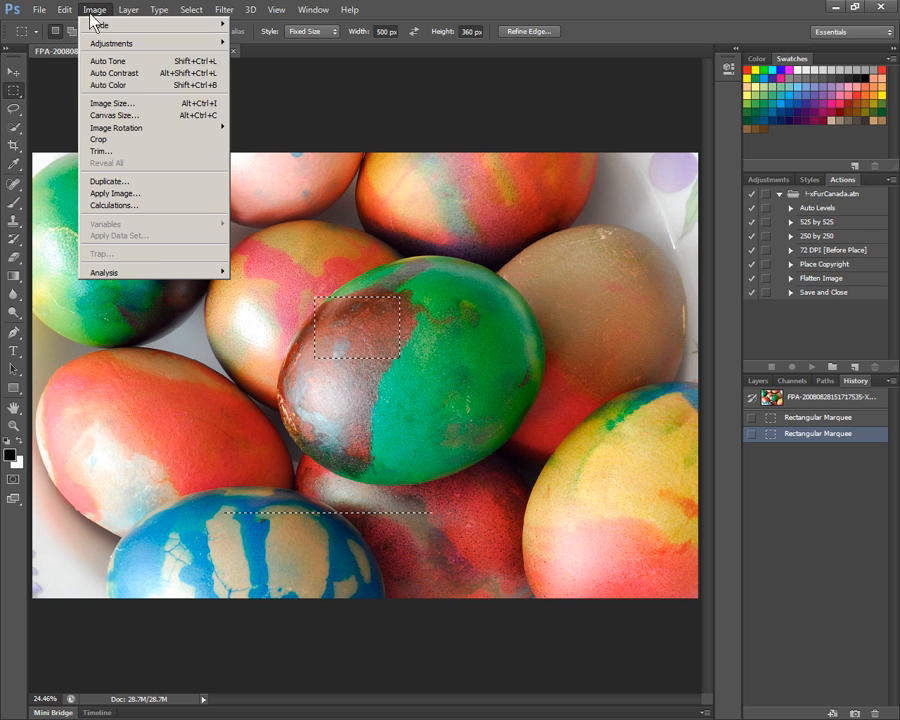
left_click(106, 103)
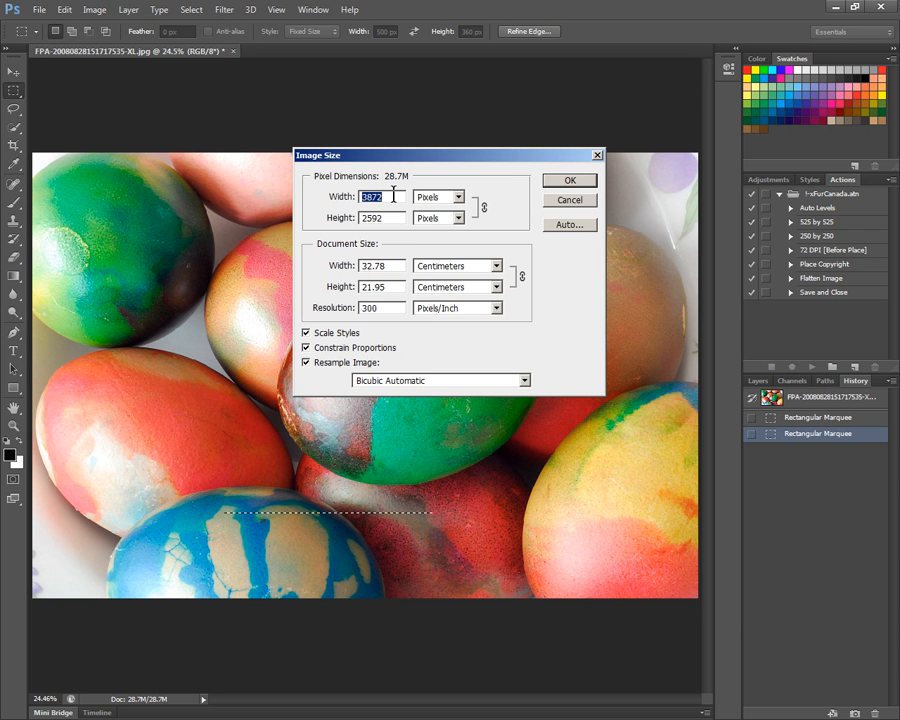
type("100")
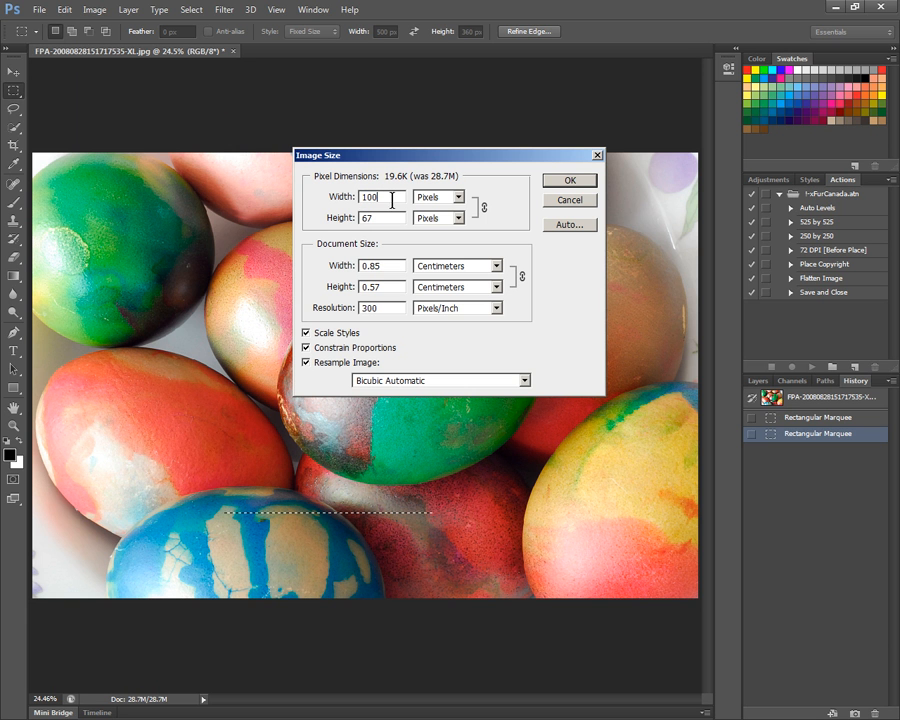
type("0")
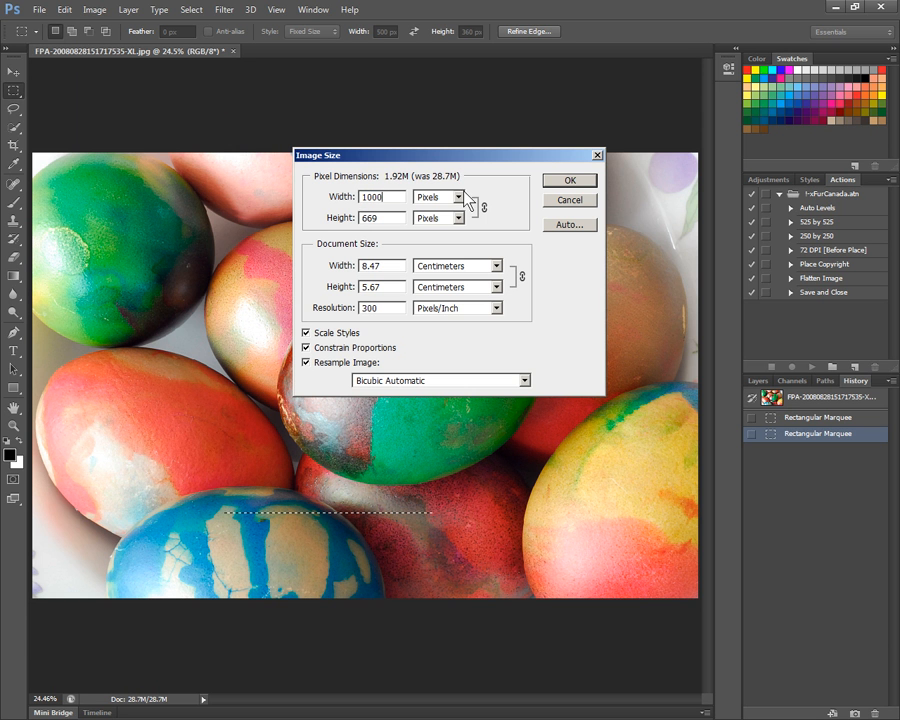
left_click(572, 183)
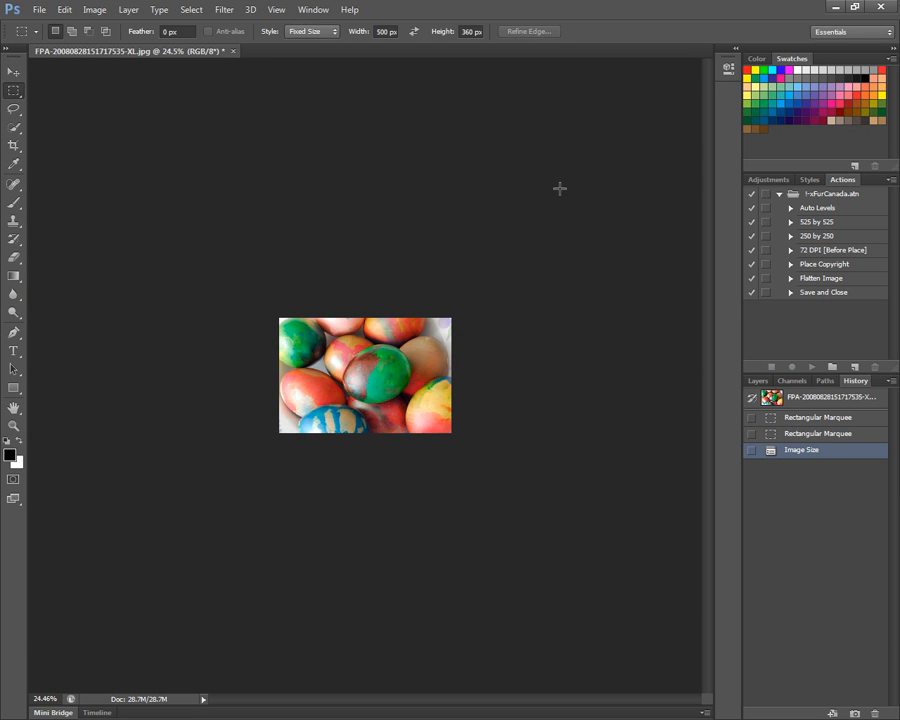
- Place a Fixed Size selection of 500 px by 360 px on the resized photo and move it left across the central eggs
left_click(276, 9)
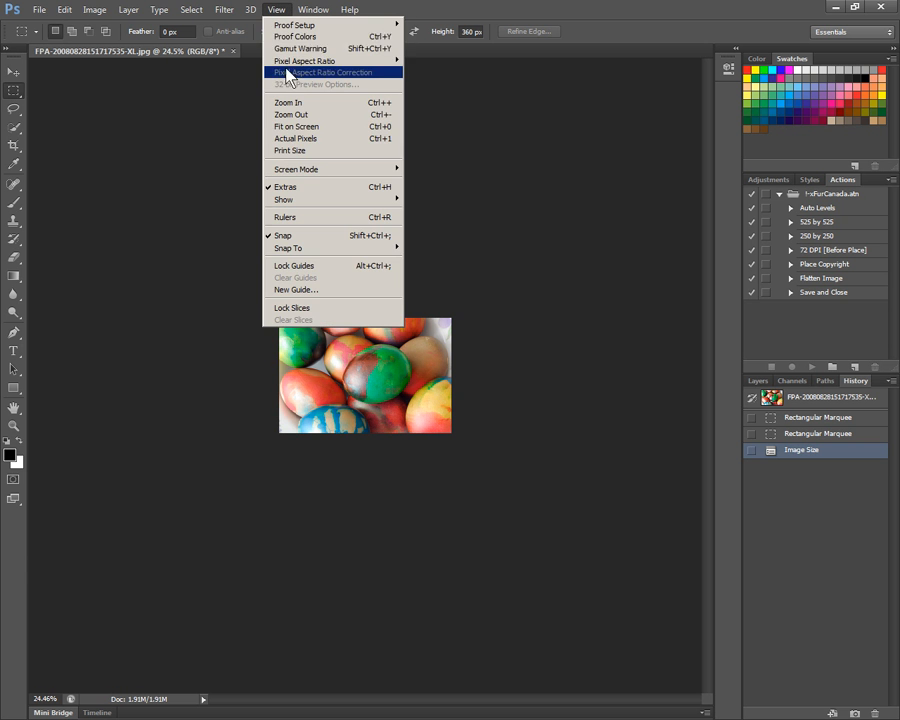
left_click(288, 128)
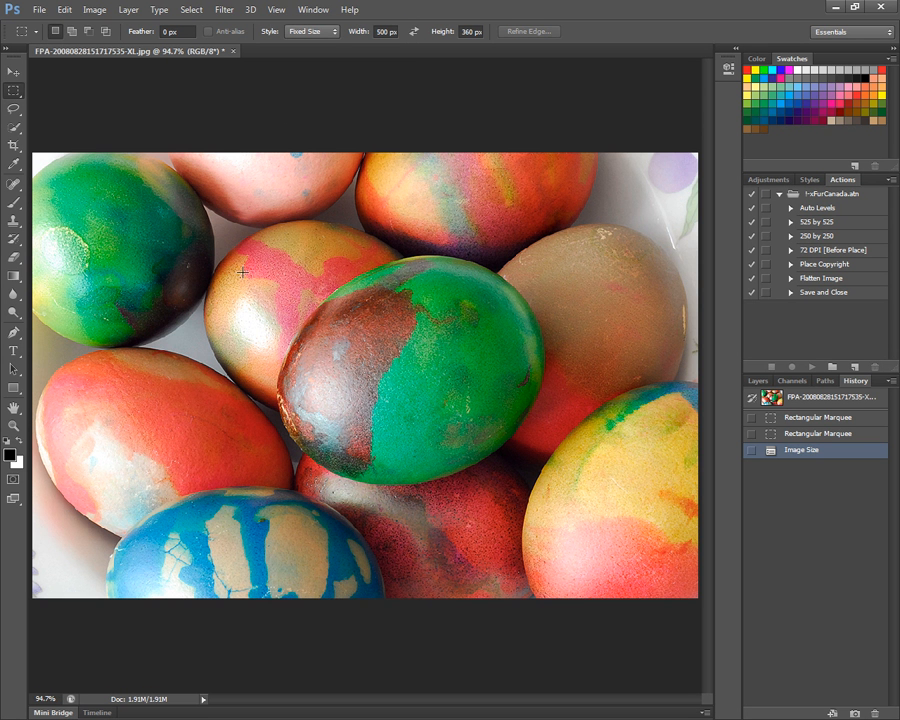
left_click_drag(252, 265, 339, 316)
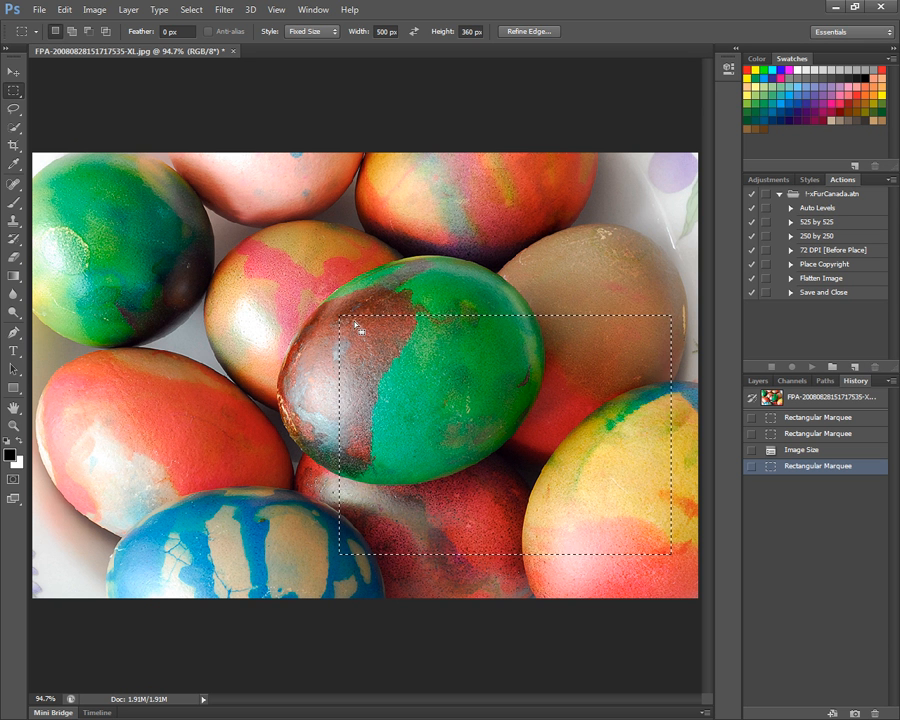
left_click_drag(416, 374, 199, 335)
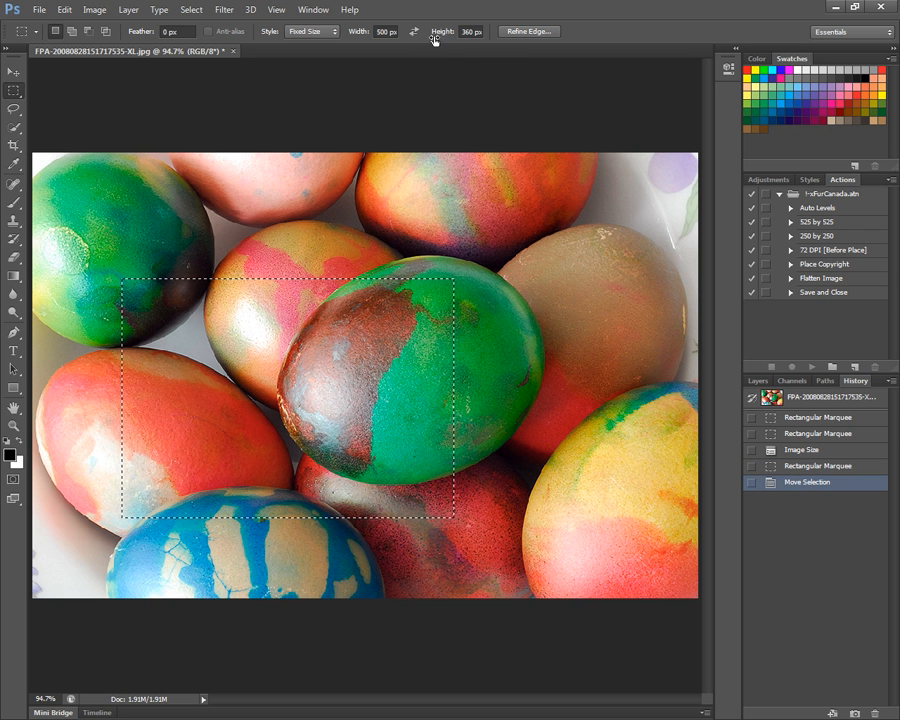
- Resize the image to 360 pixels high, keeping the proportions constrained
left_click(95, 11)
left_click(112, 103)
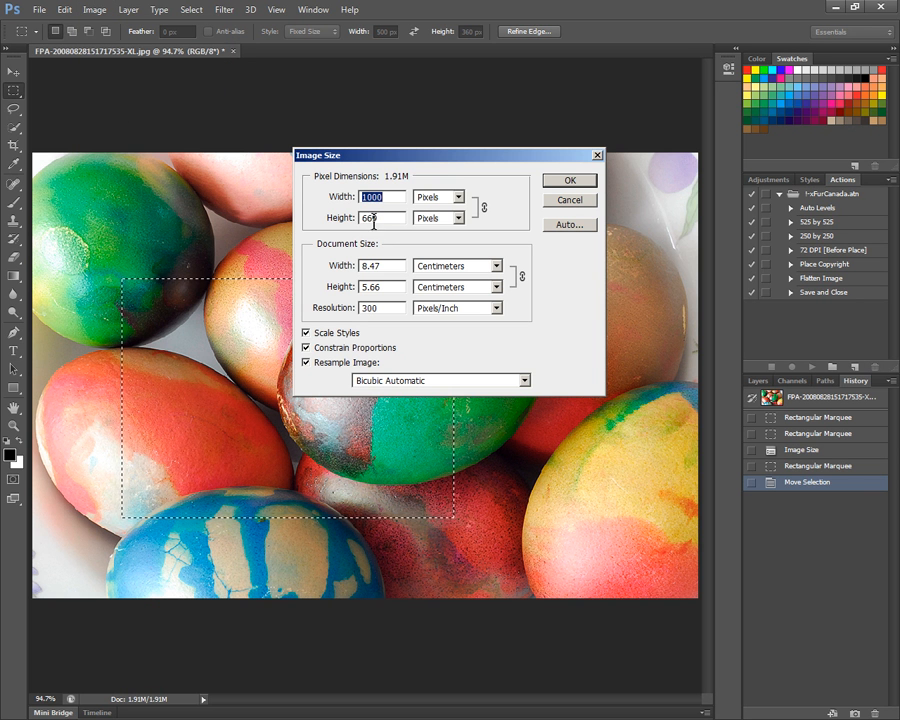
type("500")
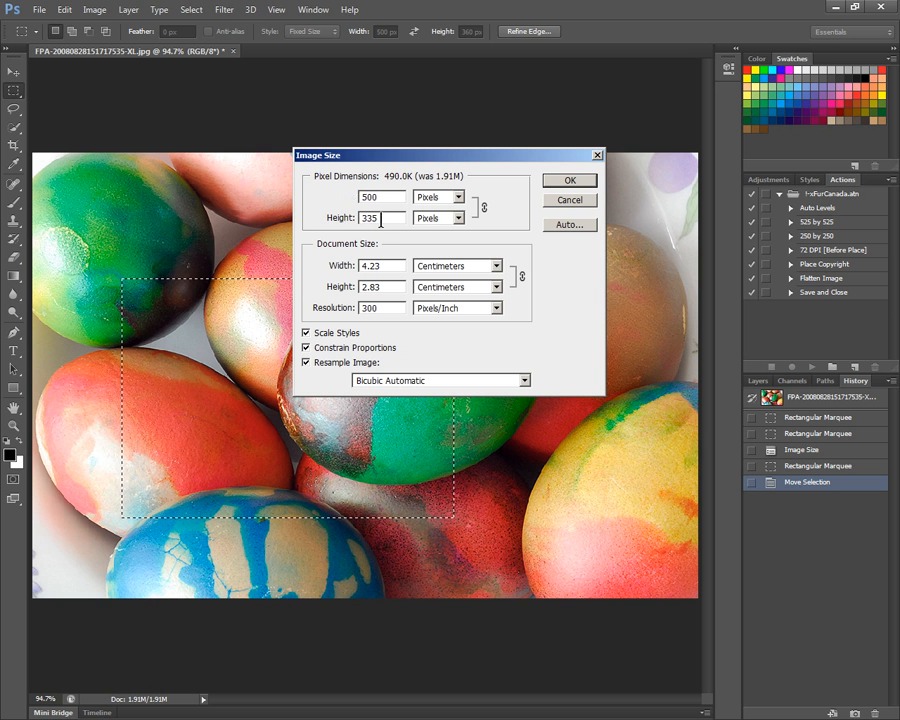
key("Tab")
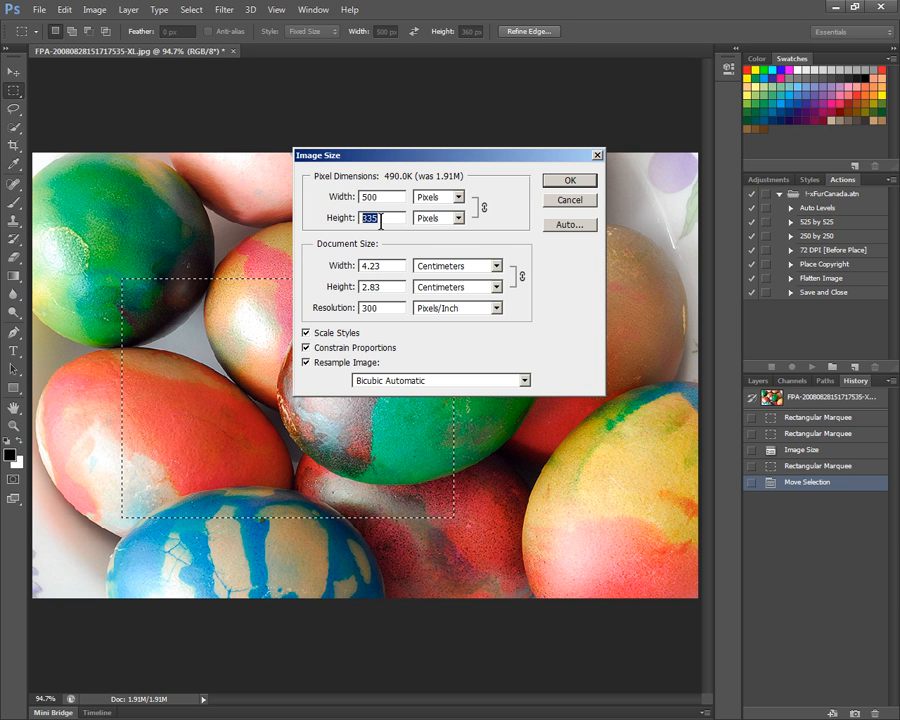
type("360")
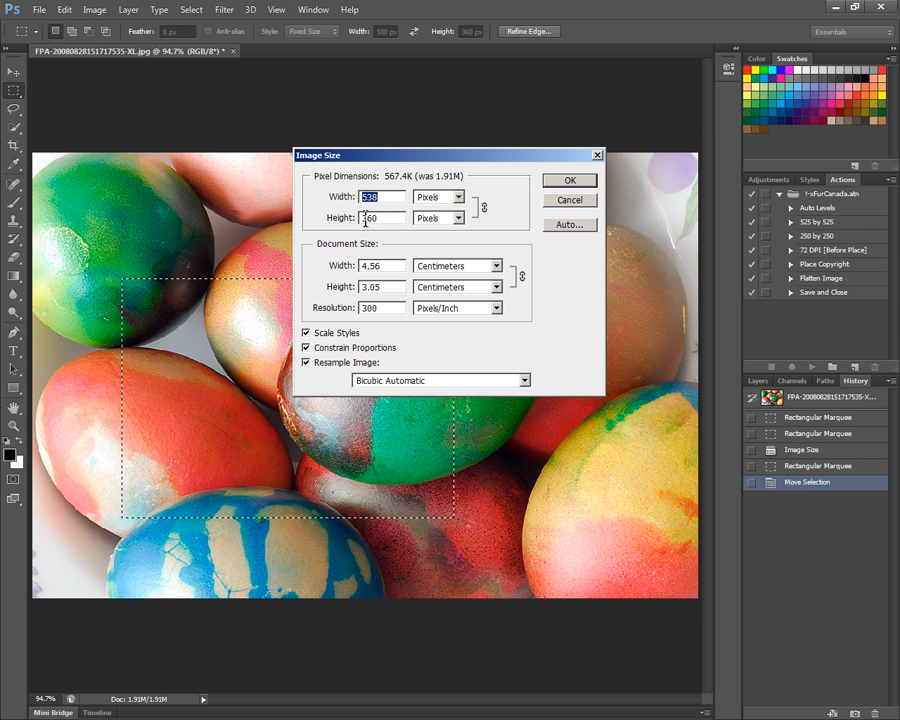
left_click(580, 181)
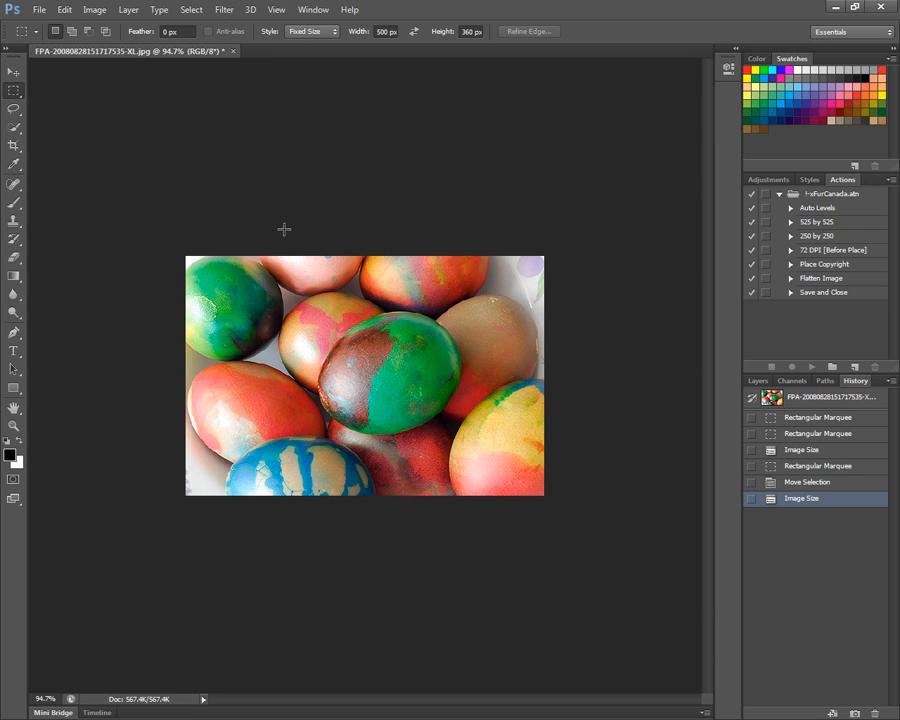
- Place the 500 px by 360 px selection about 20 px from the image's left edge and crop the image to it
left_click_drag(231, 259, 213, 260)
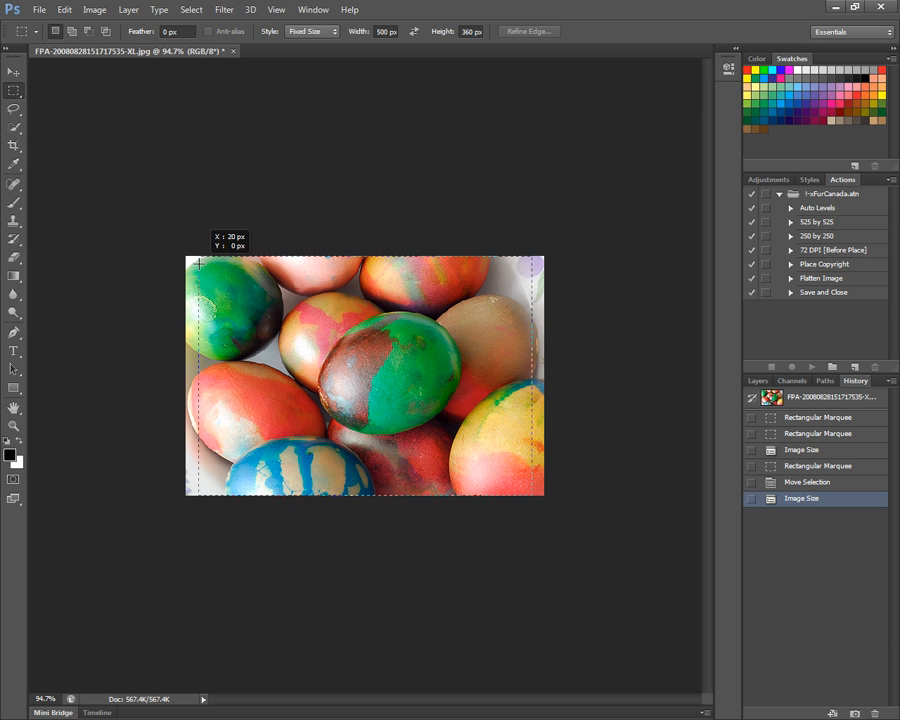
left_click_drag(199, 263, 200, 264)
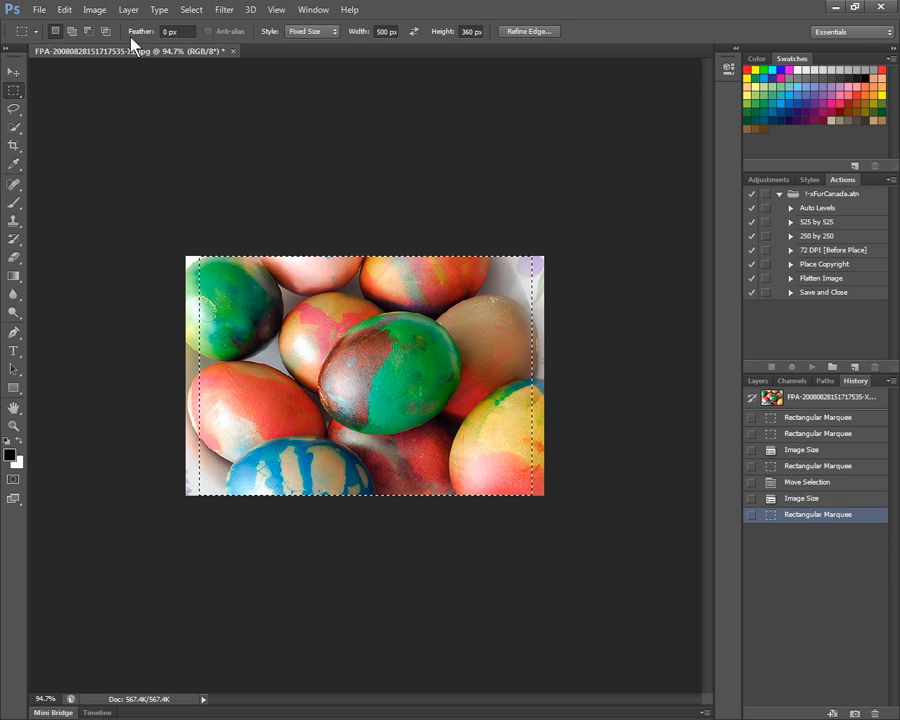
left_click(95, 10)
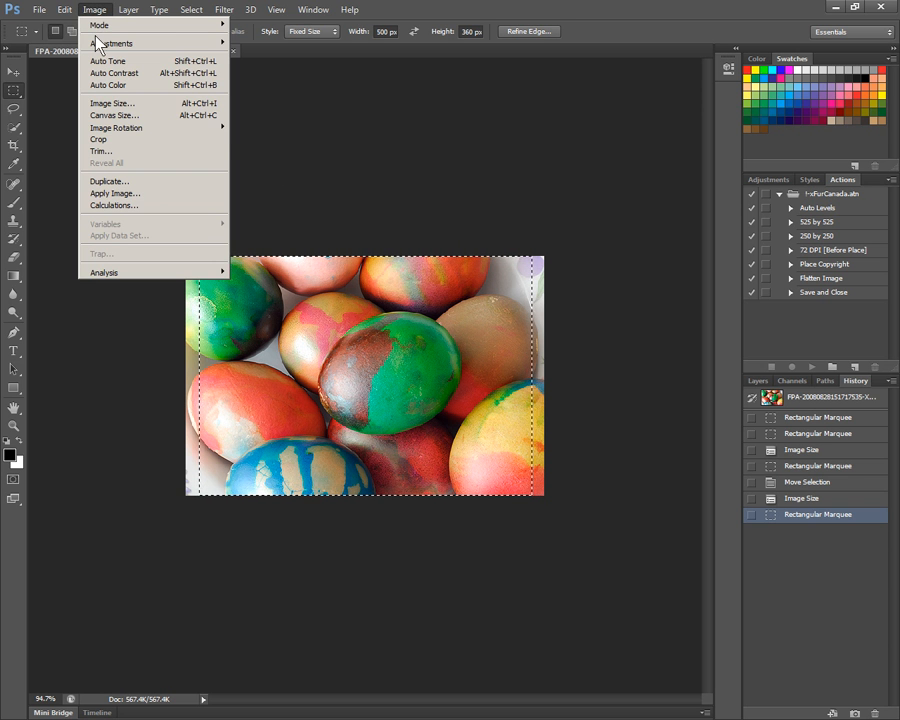
left_click(100, 140)
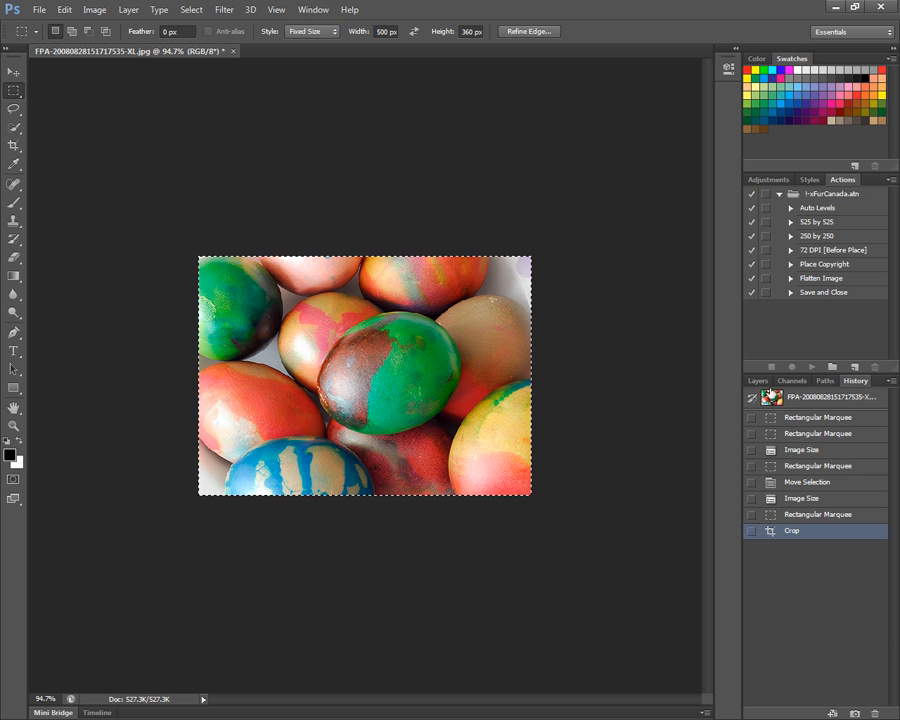
- Restore the original image snapshot and fit the whole photo on screen
left_click(824, 400)
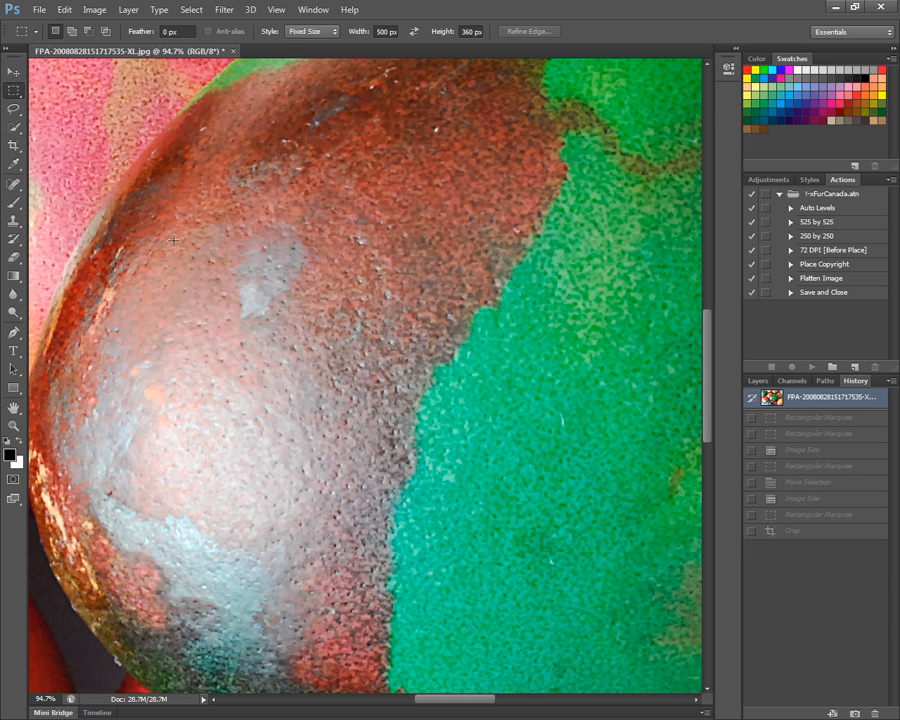
left_click(276, 10)
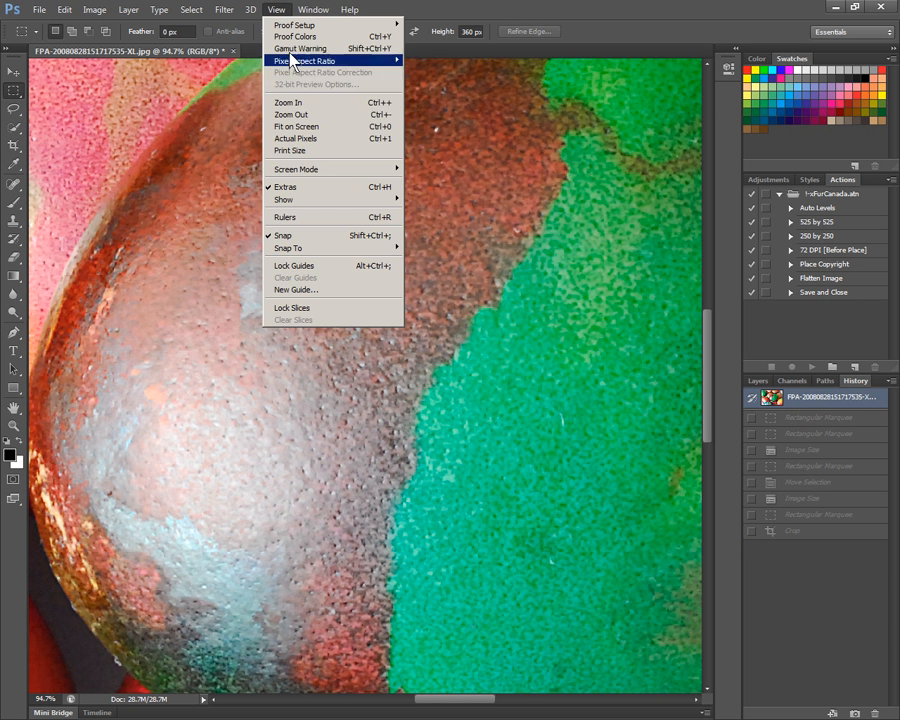
left_click(292, 134)
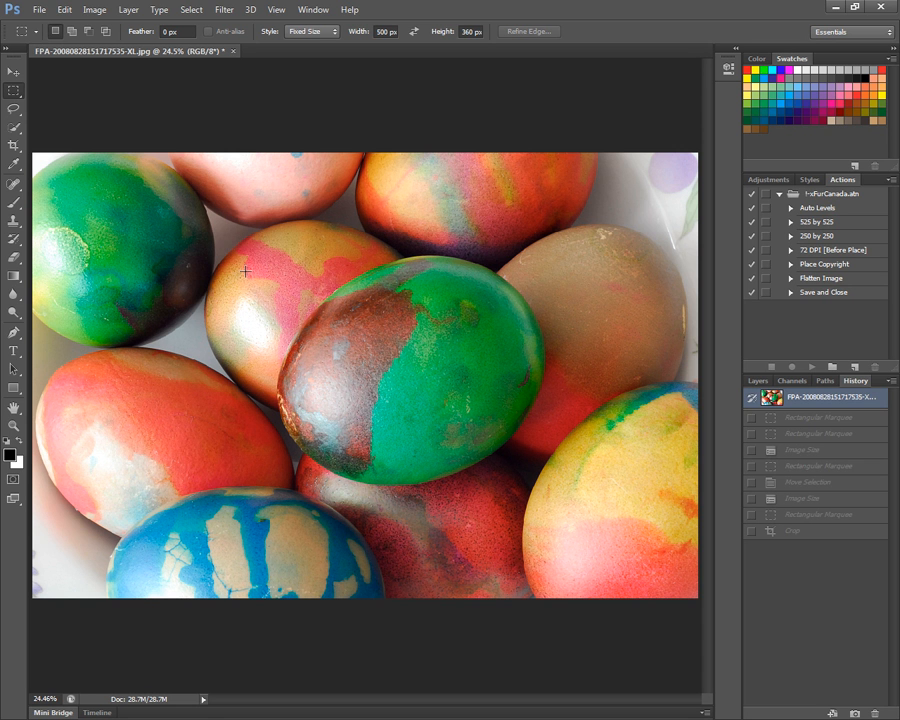
- Crop the full-size photo to a 500 px by 360 px selection on the central egg's brown-green boundary and show it at actual pixels
left_click_drag(245, 270, 354, 326)
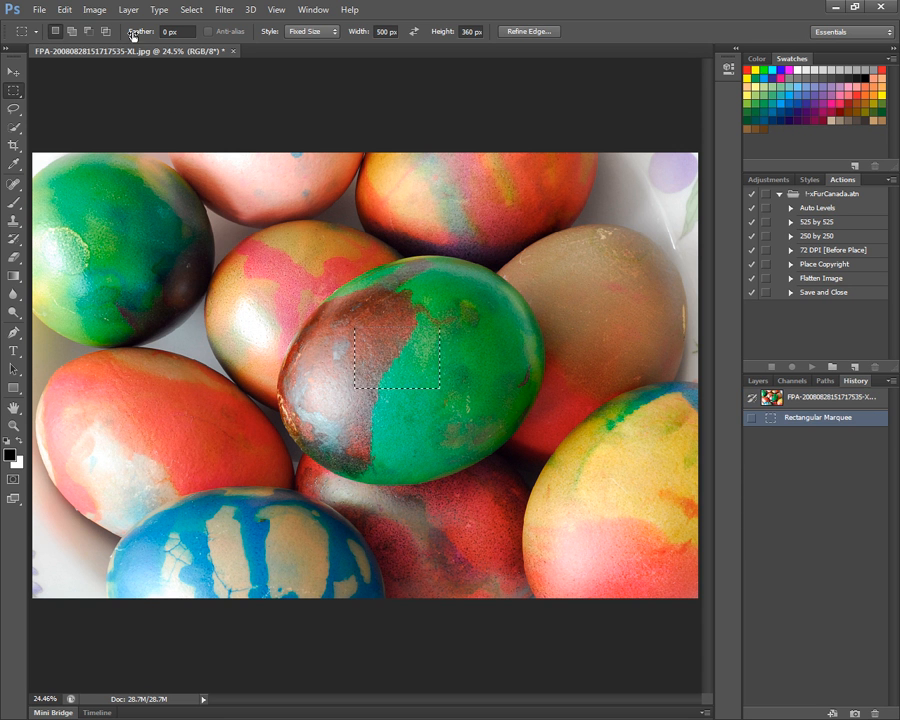
left_click(96, 12)
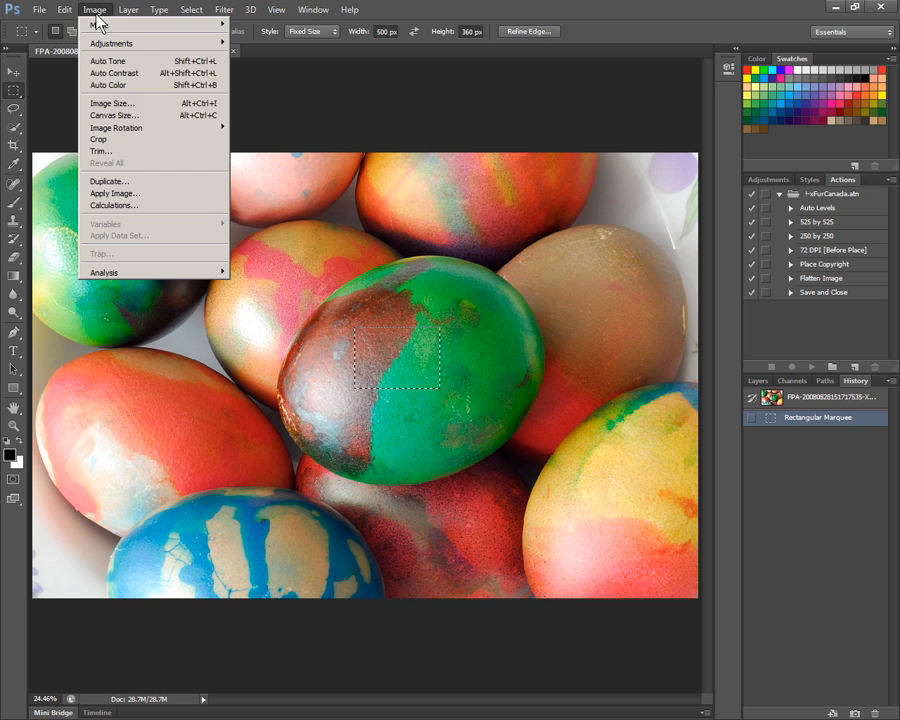
left_click(98, 139)
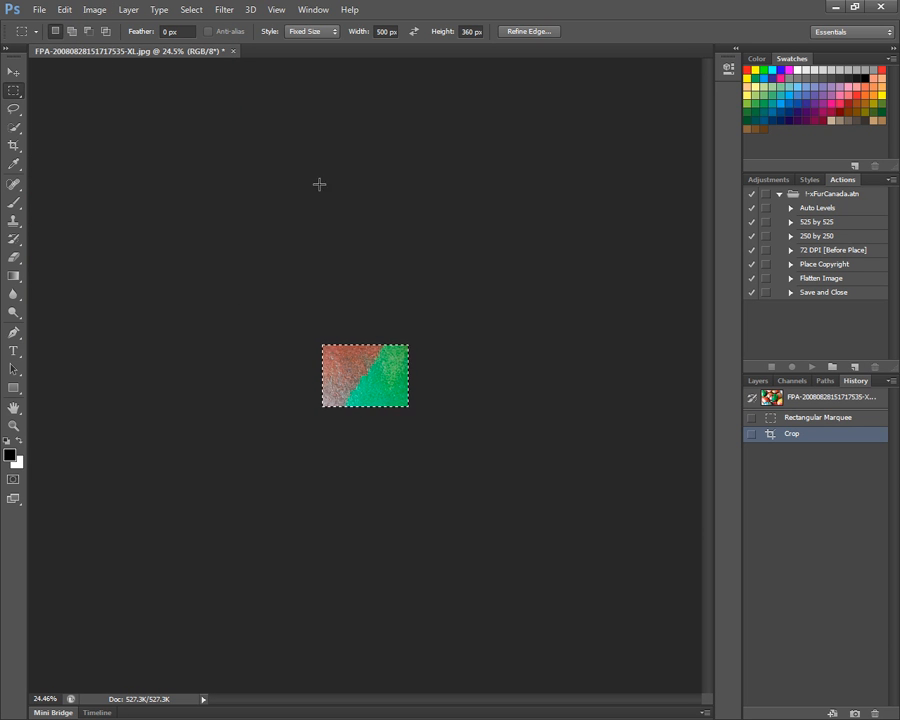
left_click(276, 10)
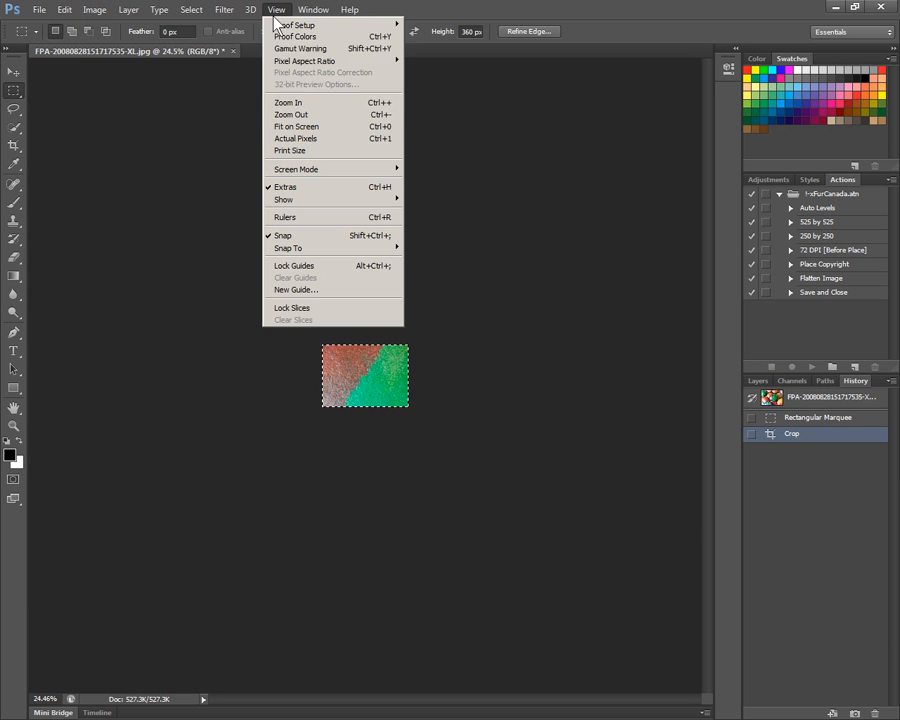
left_click(283, 138)
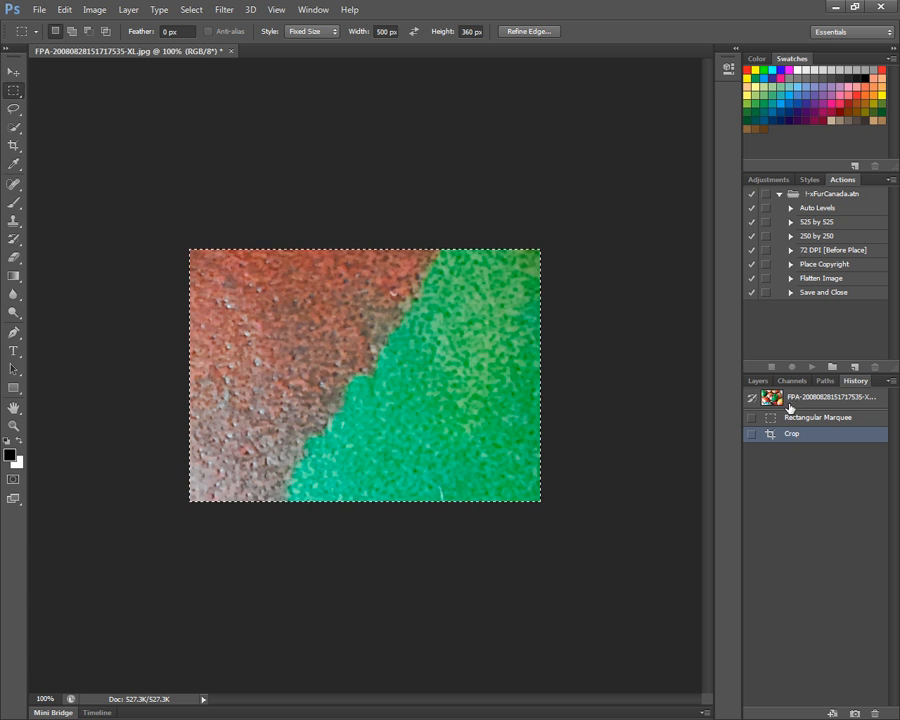
- Undo the crop and the rectangular selection, and fit the full photo on screen
key("ctrl+alt+z")
key("ctrl+alt+z")
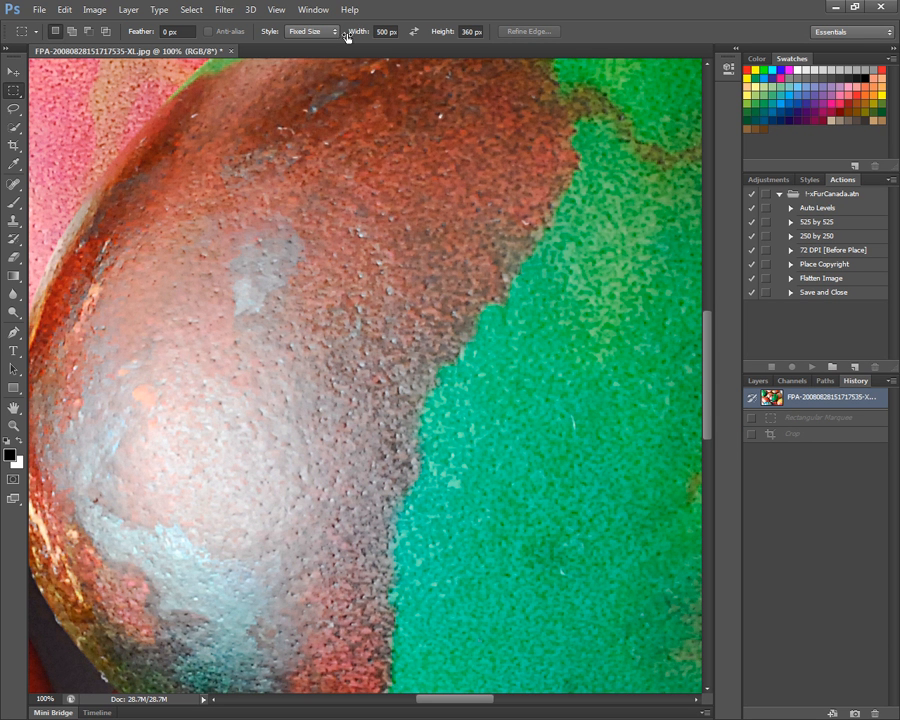
left_click(278, 10)
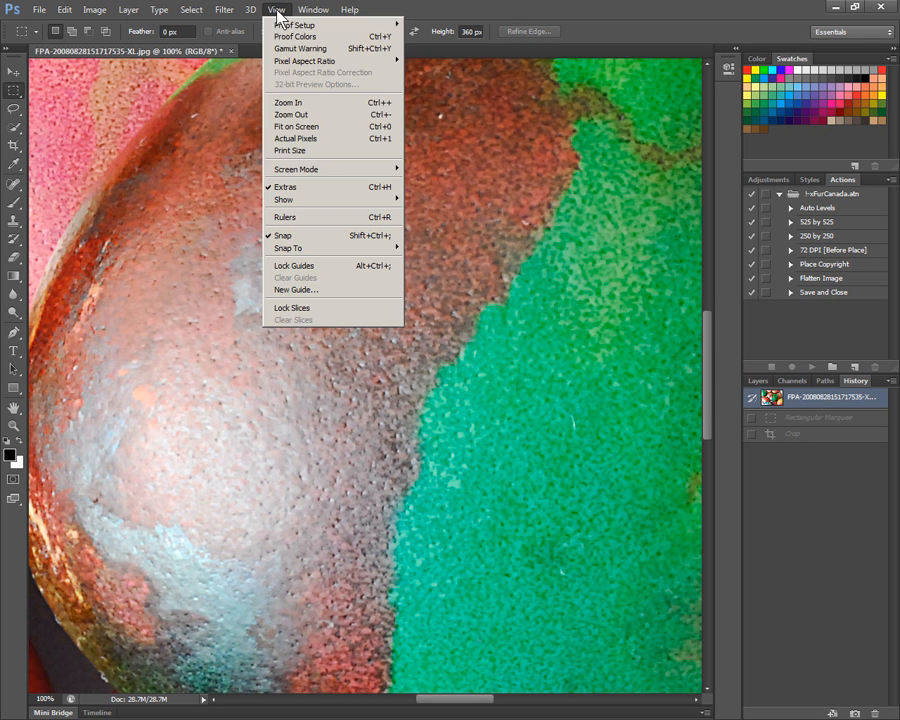
left_click(289, 127)
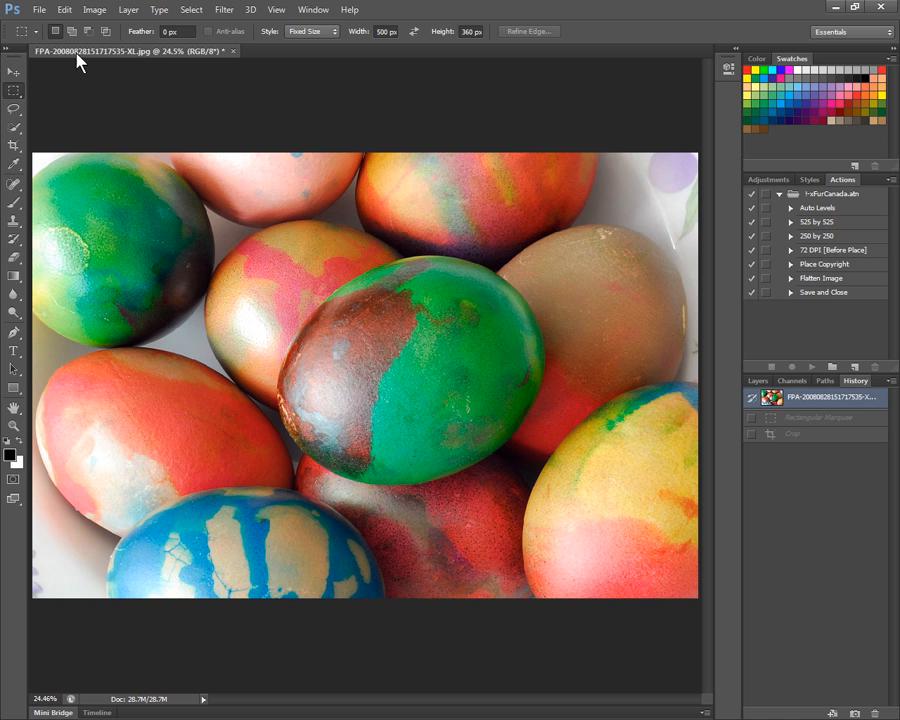
- Position a Normal-style elliptical selection over the central brown-and-green egg and crop the image to its bounds
left_click(13, 91)
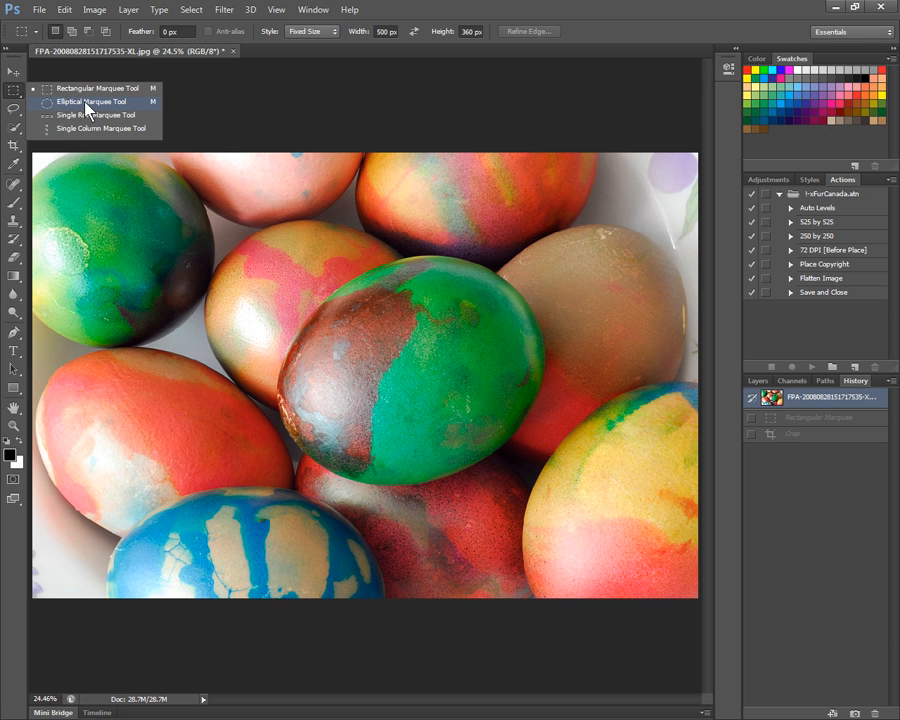
left_click(86, 103)
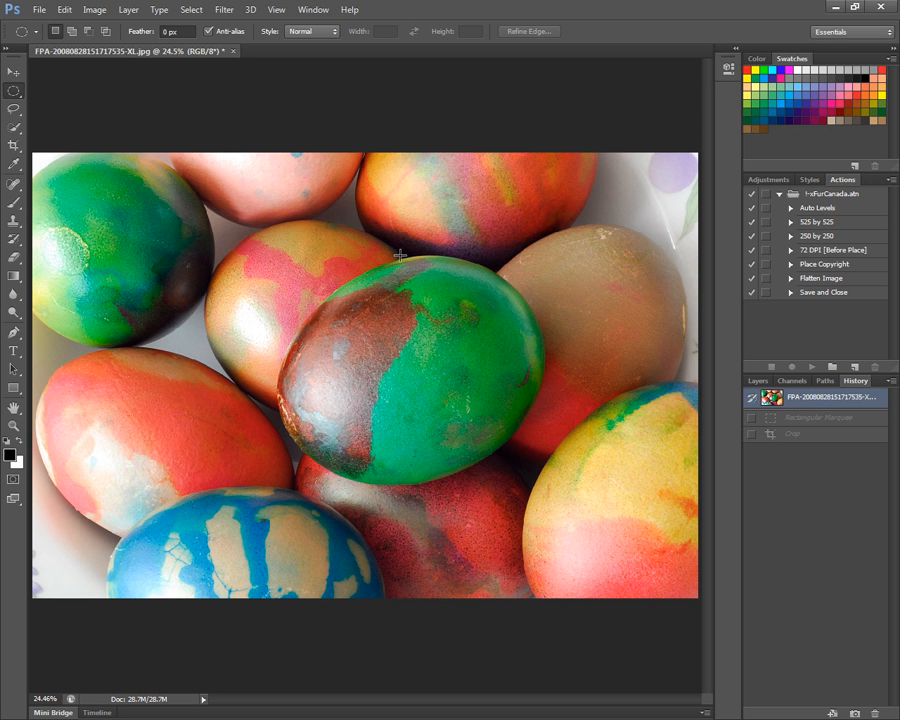
left_click_drag(268, 244, 524, 423)
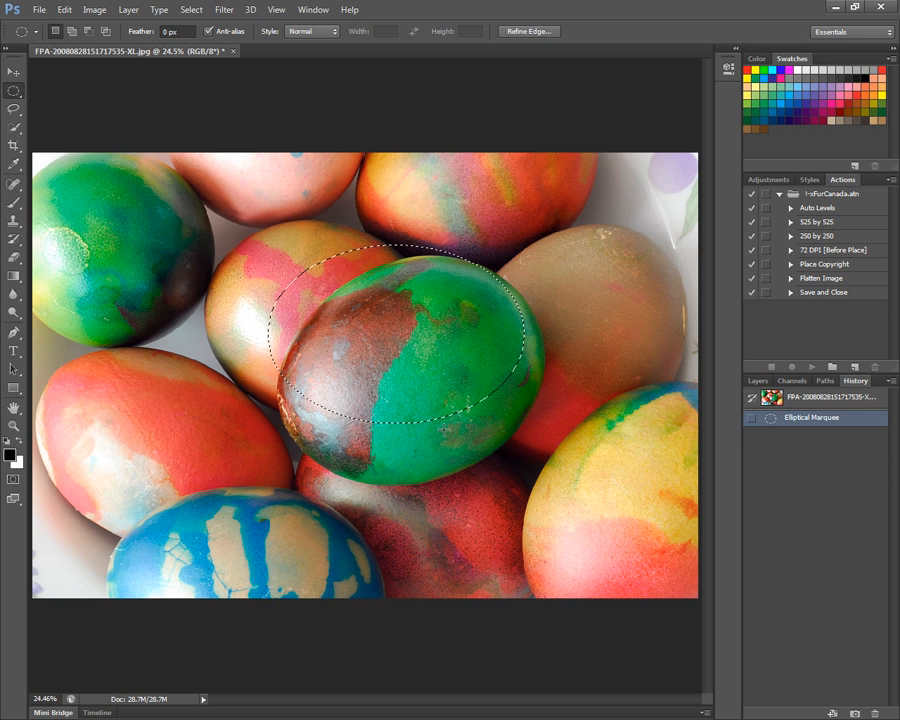
left_click_drag(322, 344, 357, 376)
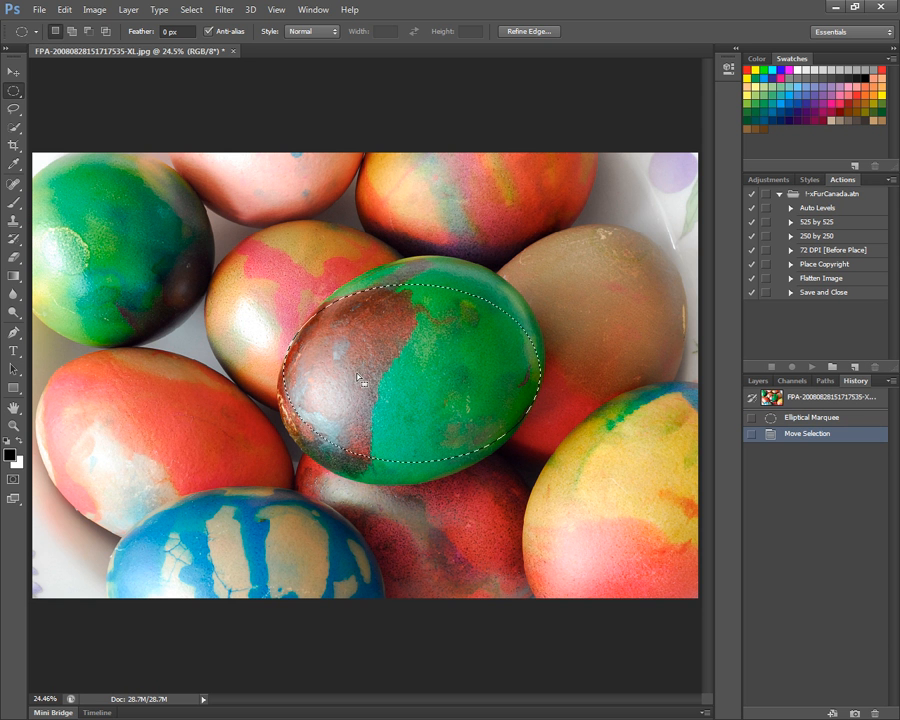
left_click(92, 10)
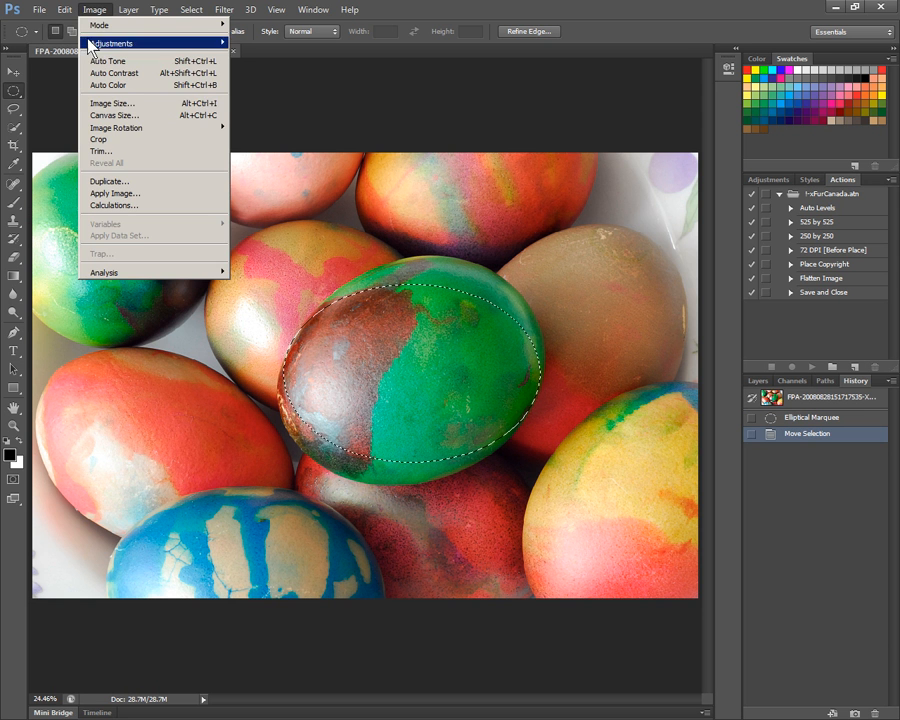
left_click(106, 137)
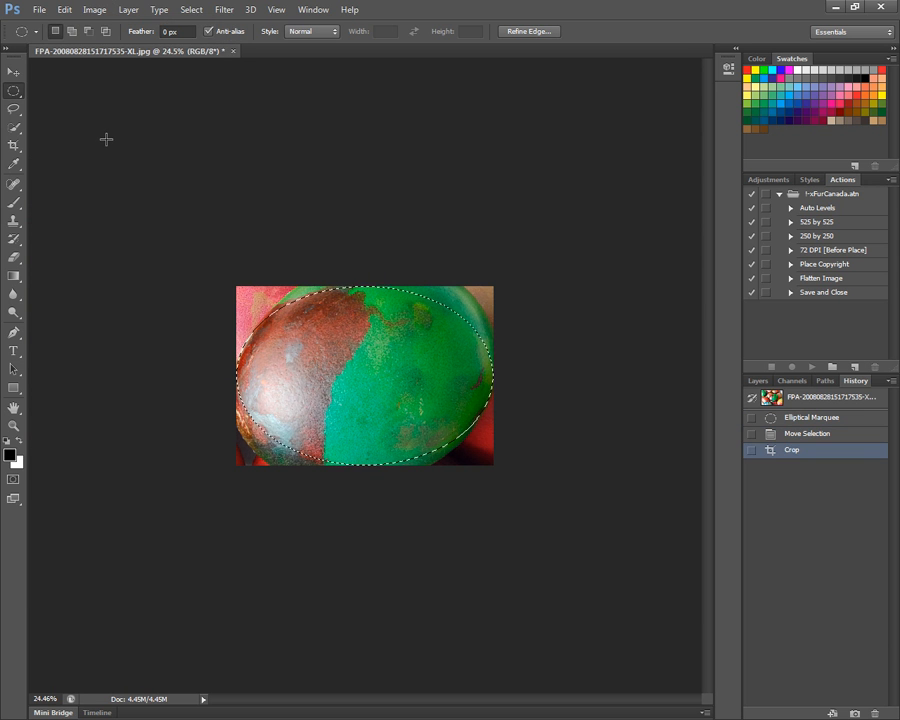
- Copy the elliptical egg selection, paste it as a new layer, and hide the Background layer
left_click(94, 12)
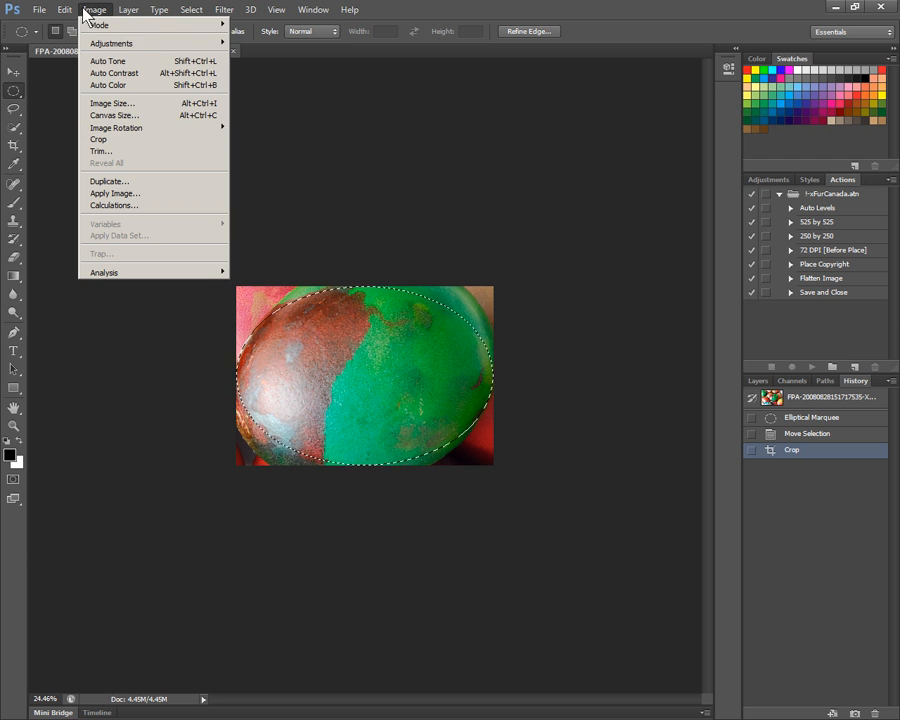
mouse_move(64, 10)
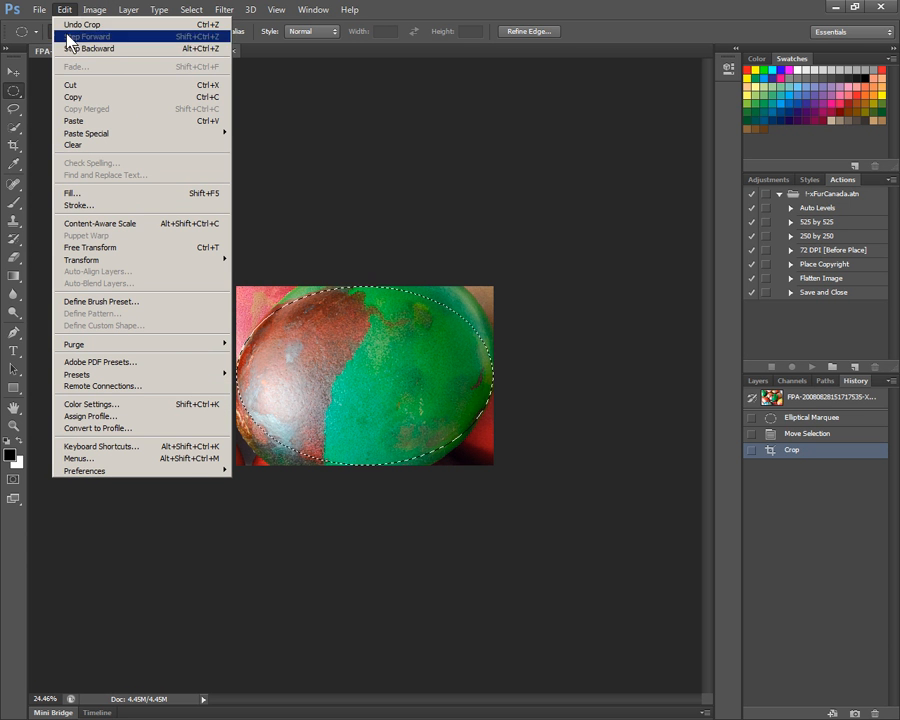
left_click(70, 97)
left_click(65, 12)
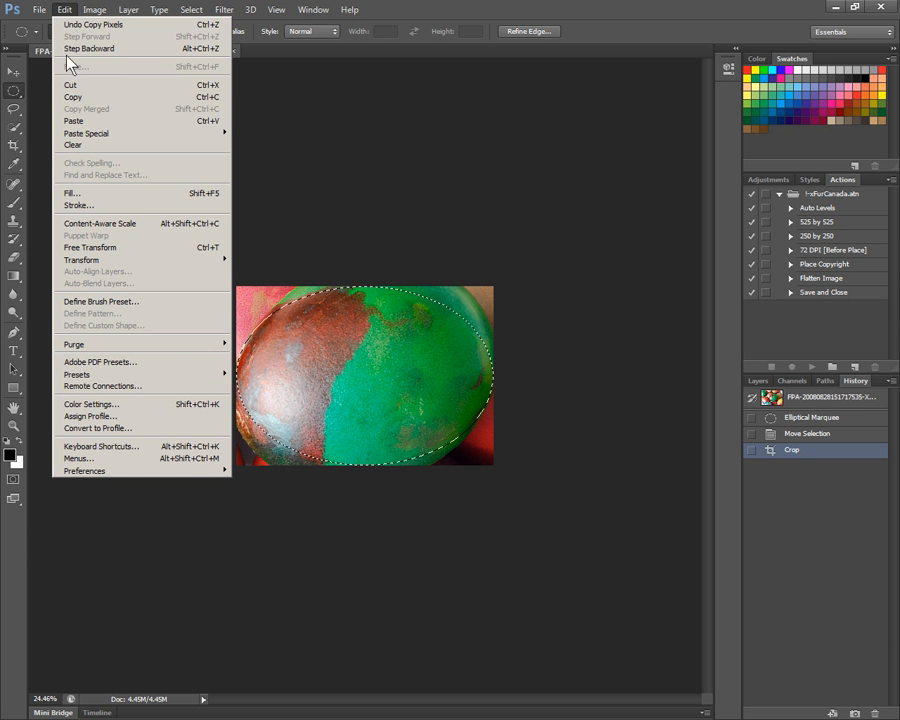
left_click(74, 121)
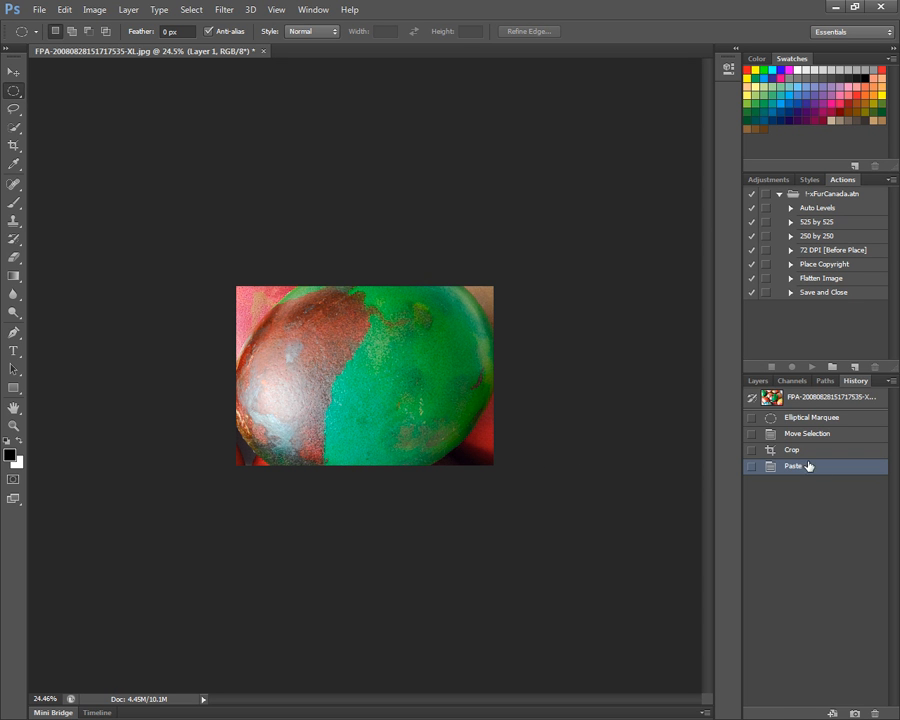
left_click(759, 383)
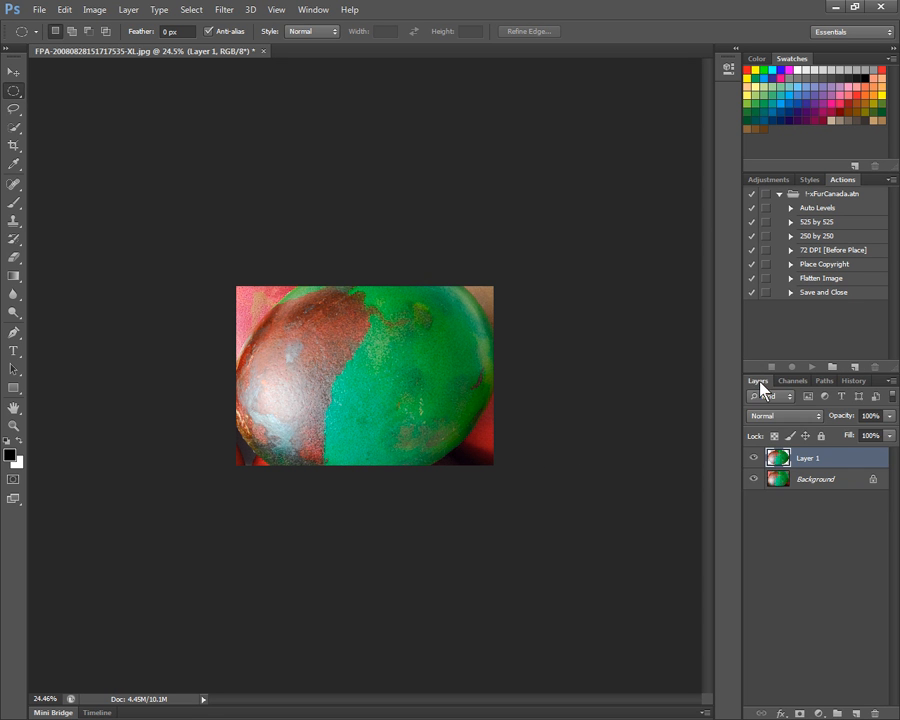
left_click(753, 481)
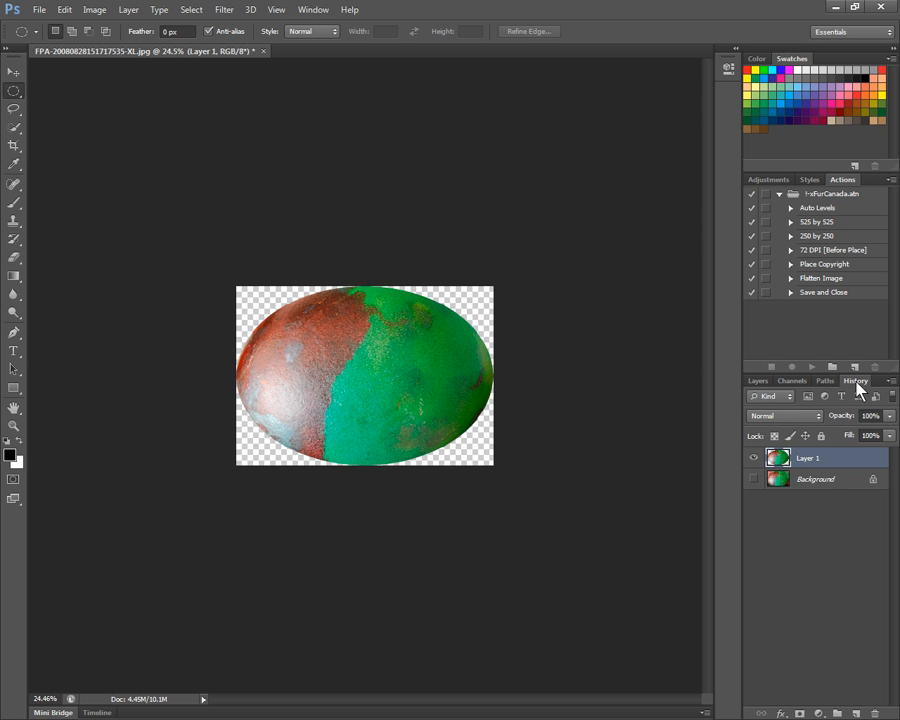
- Restore the original egg photo from its history snapshot
left_click(855, 382)
left_click(790, 397)
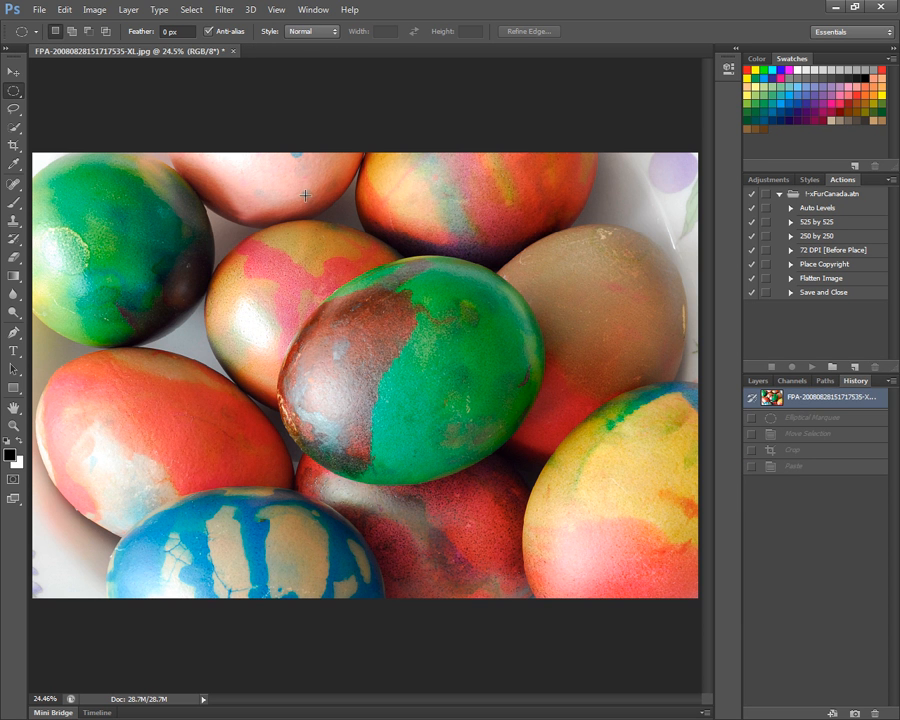
right_click(15, 95)
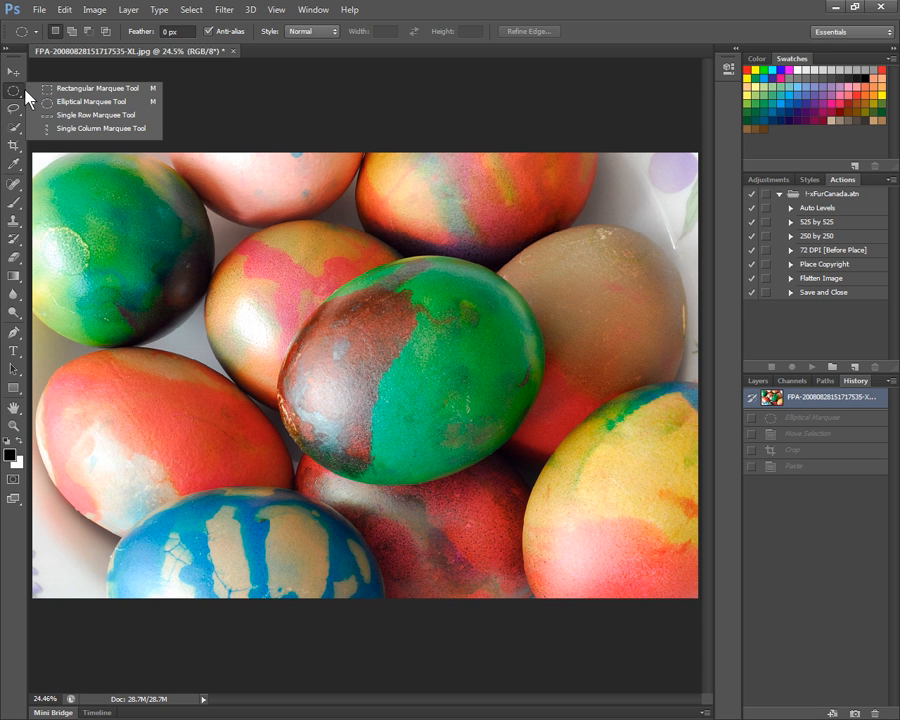
left_click(21, 92)
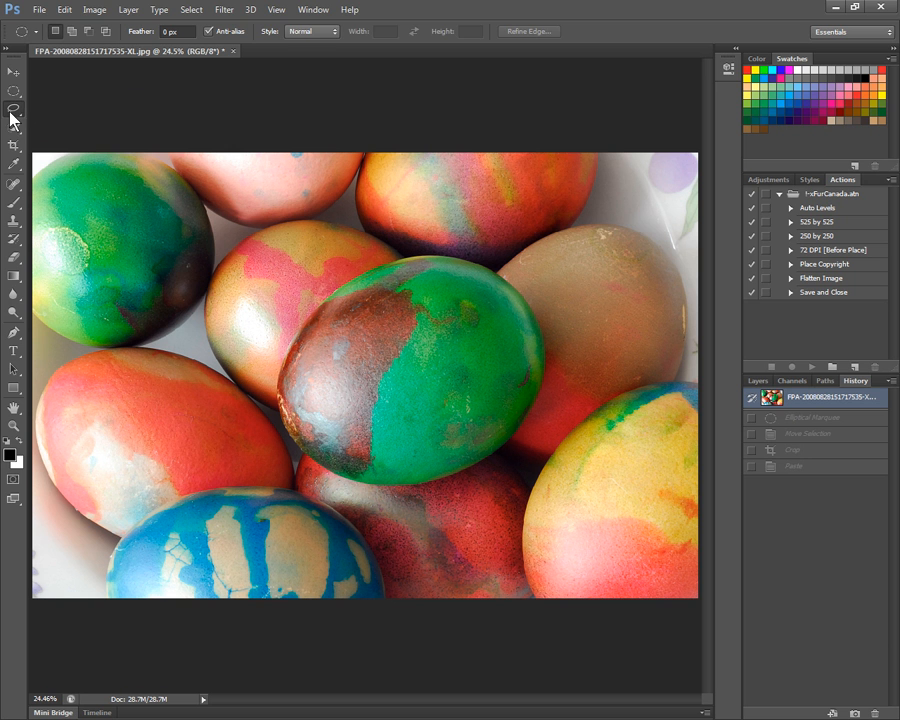
- Draw a closed five-pointed star selection on the central brown-and-green egg with the Polygonal Lasso tool
left_click(12, 116)
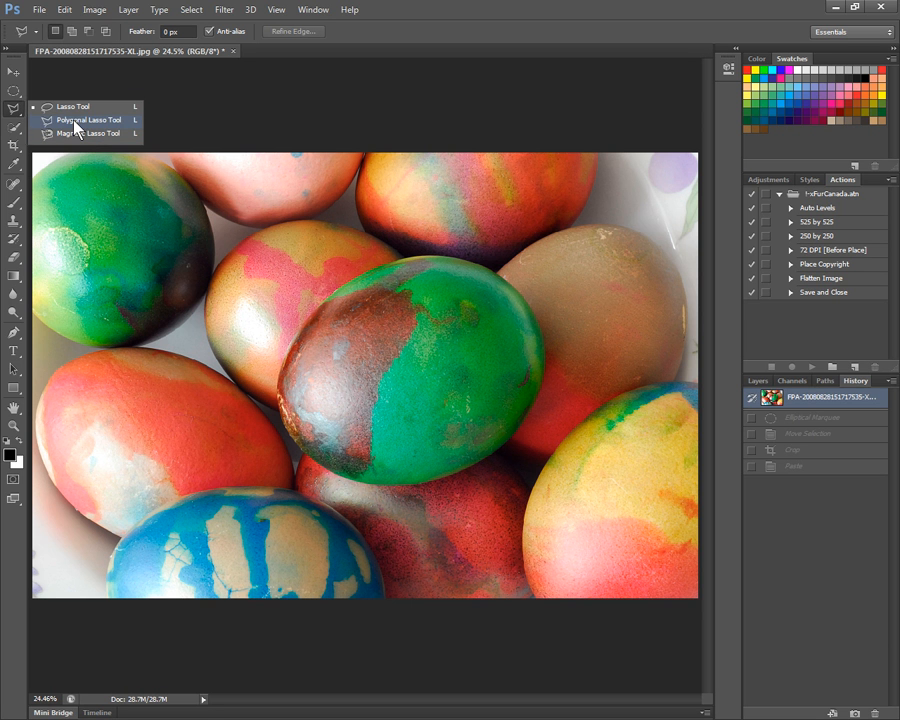
left_click(75, 121)
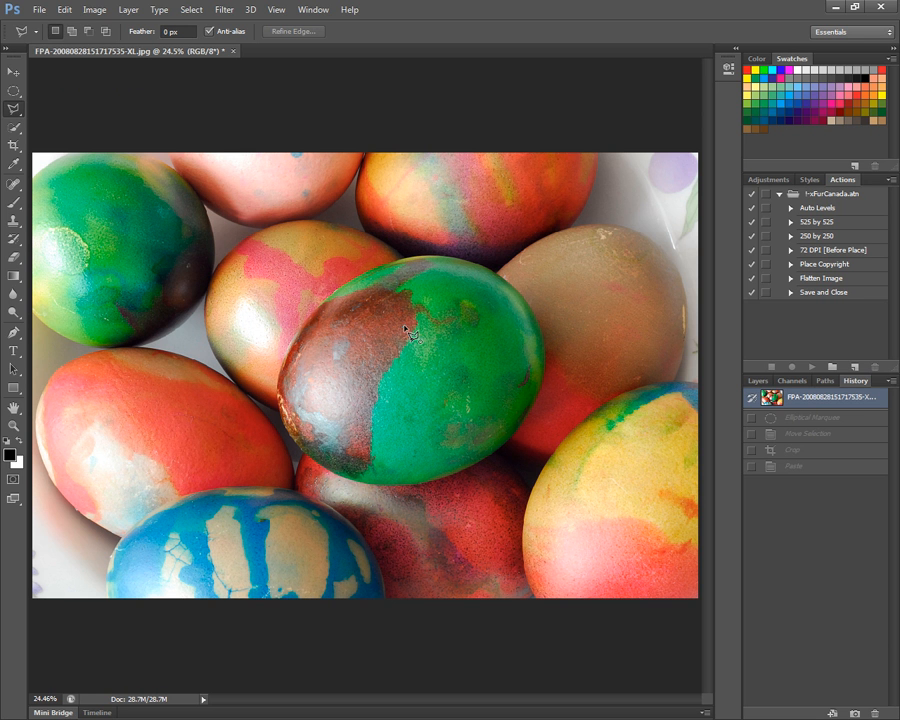
left_click(437, 268)
left_click(508, 345)
left_click(469, 417)
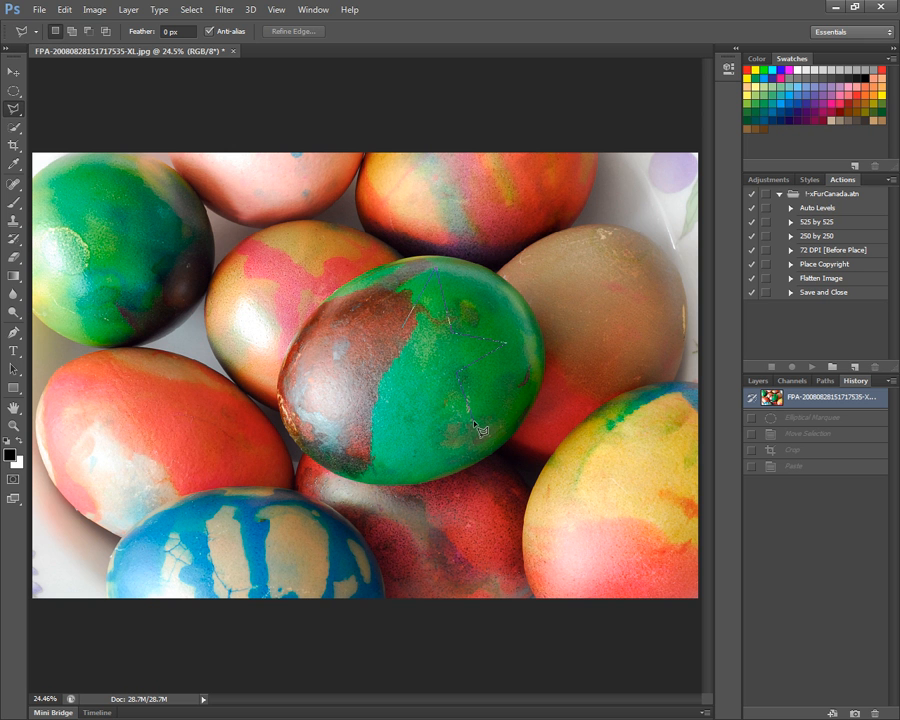
left_click(424, 388)
left_click(367, 406)
left_click(400, 372)
left_click(345, 335)
double_click(404, 332)
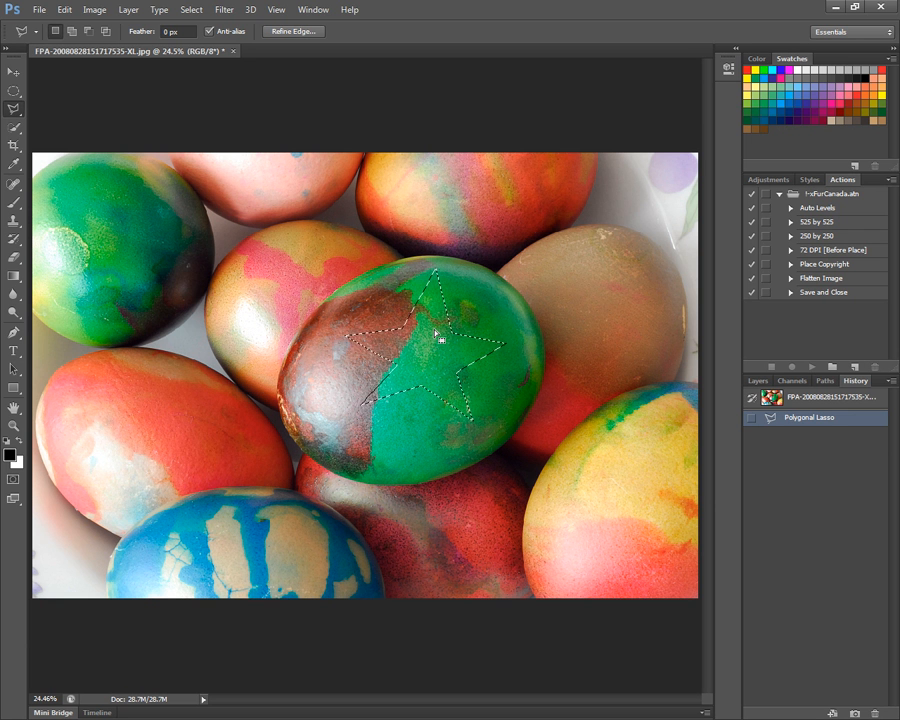
- Copy the star selection and create a new white 949 by 896 pixel document at 300 pixels/inch from the Clipboard preset
left_click(64, 9)
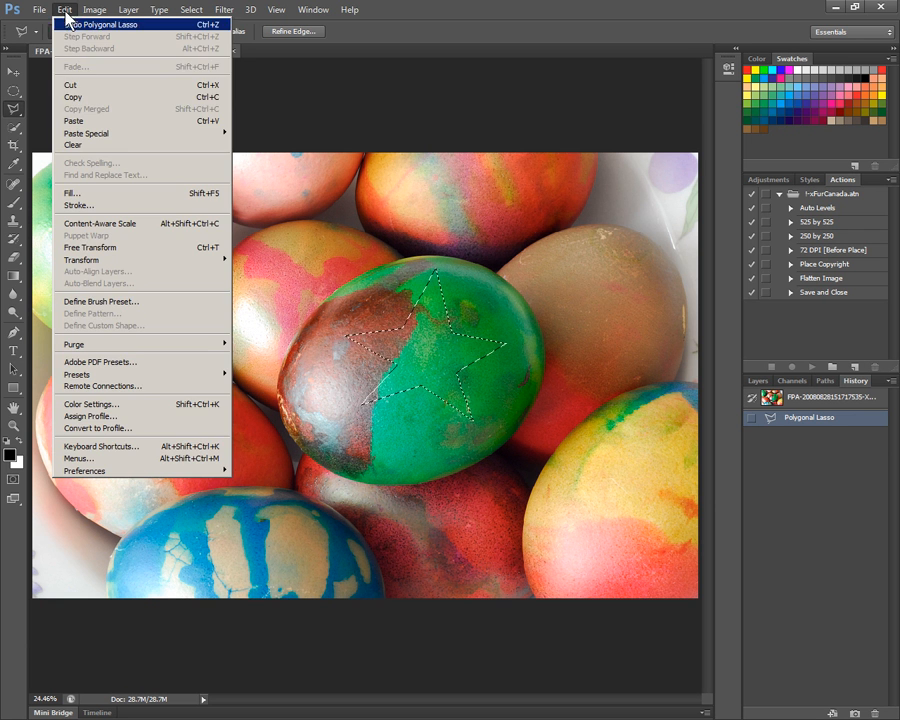
left_click(79, 97)
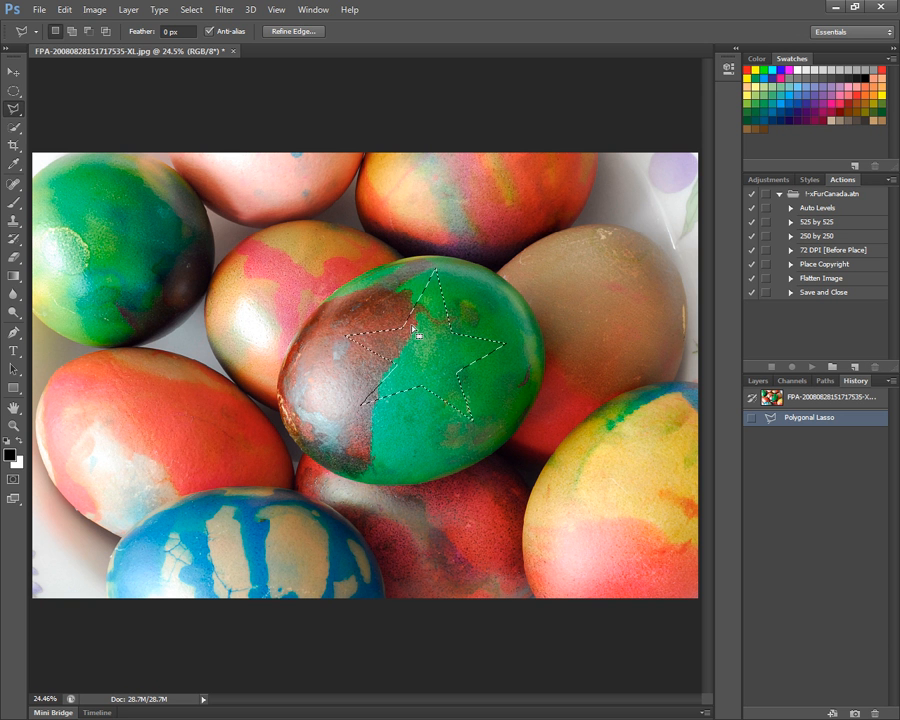
left_click(40, 12)
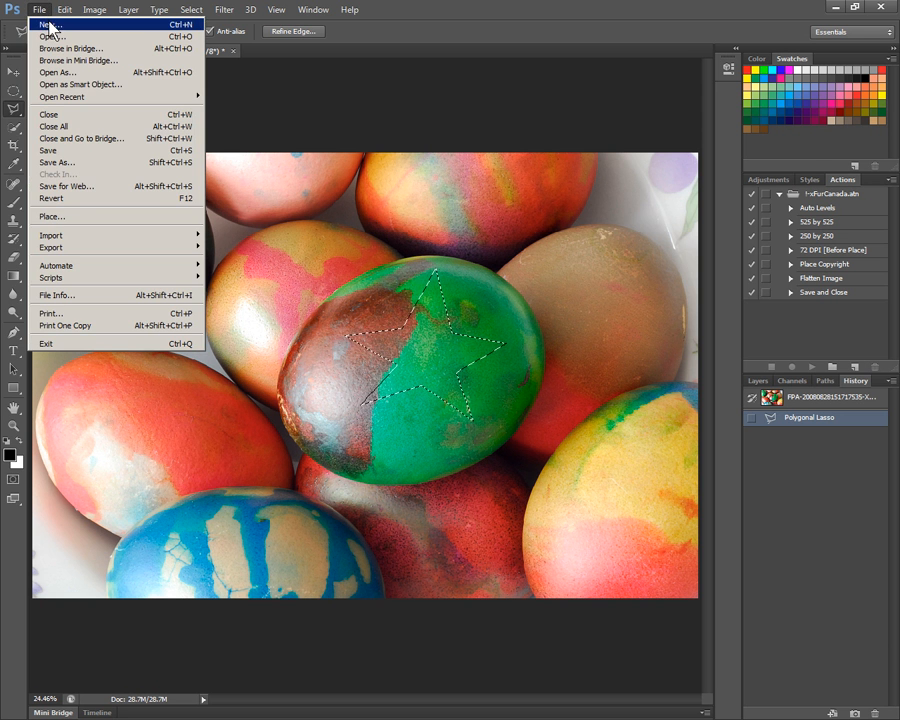
left_click(50, 24)
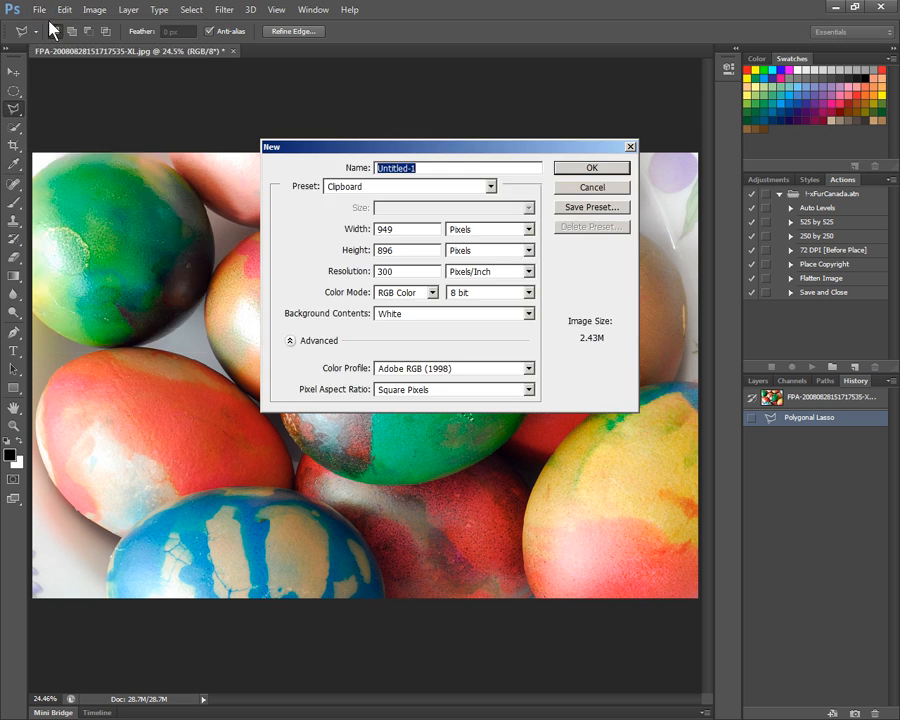
left_click(394, 227)
double_click(396, 230)
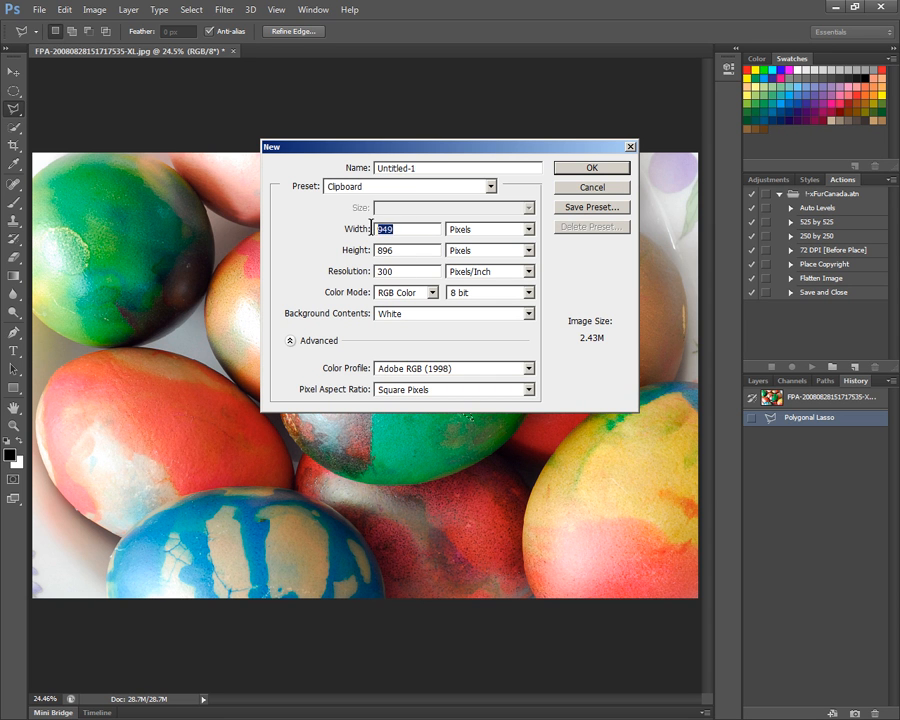
double_click(382, 248)
left_click(578, 171)
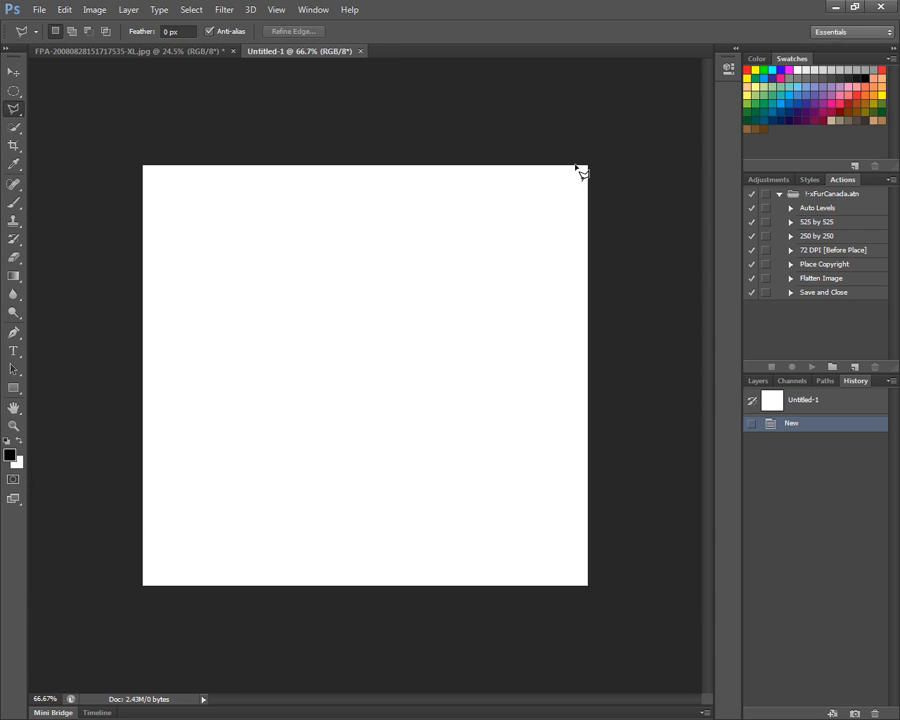
- Paste the star into the new document and hide its white Background layer
left_click(64, 9)
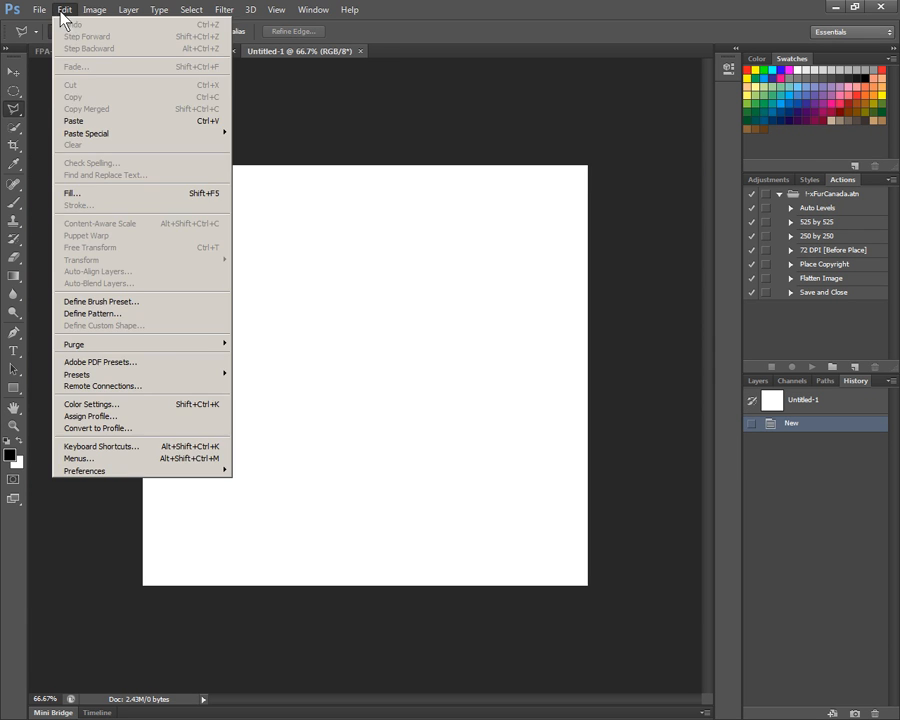
left_click(79, 124)
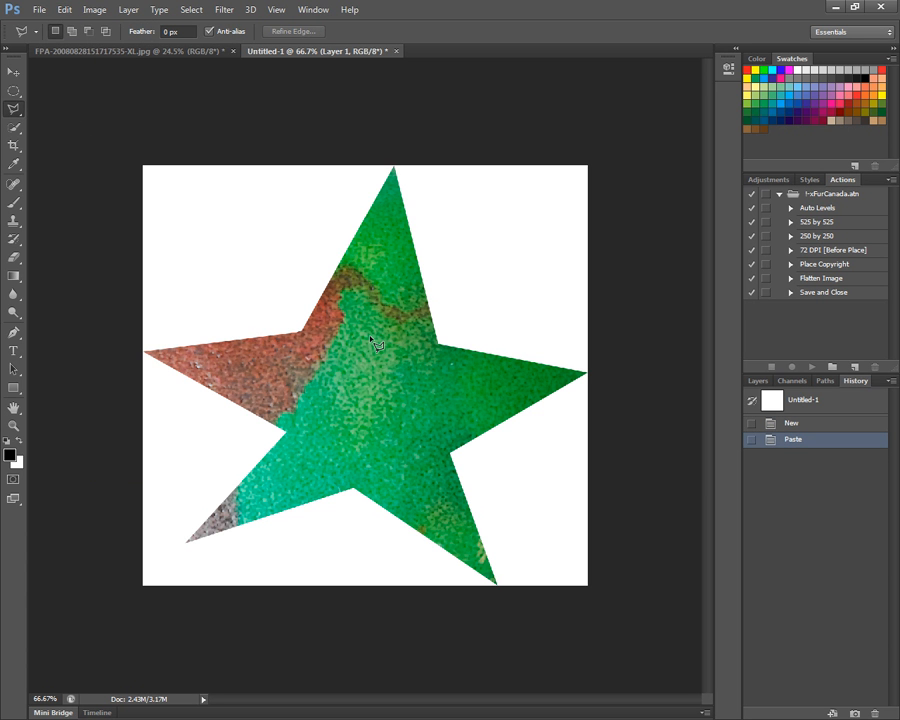
left_click(758, 381)
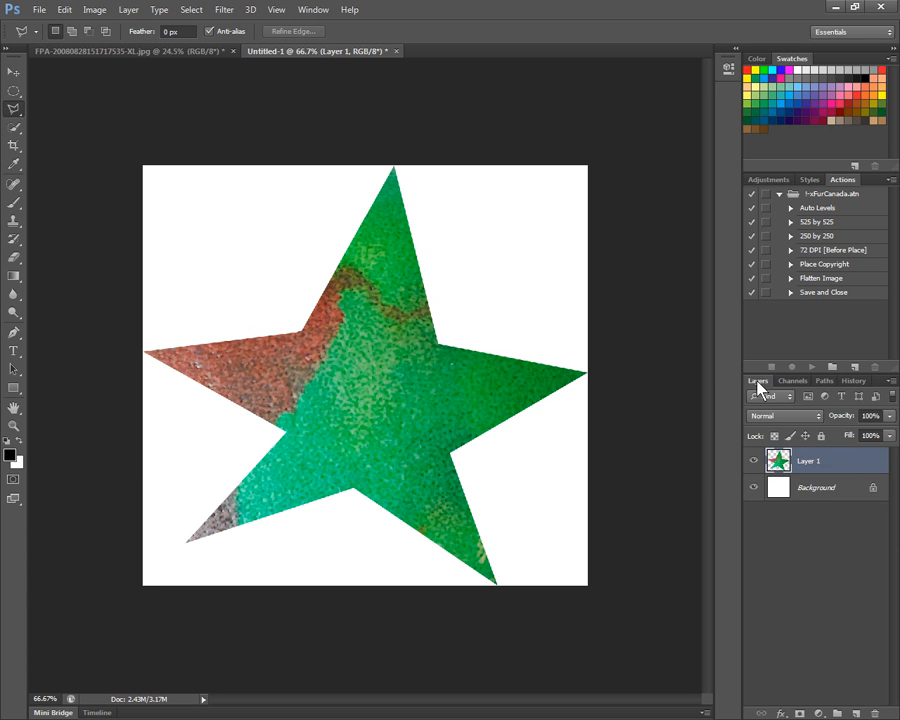
left_click(754, 488)
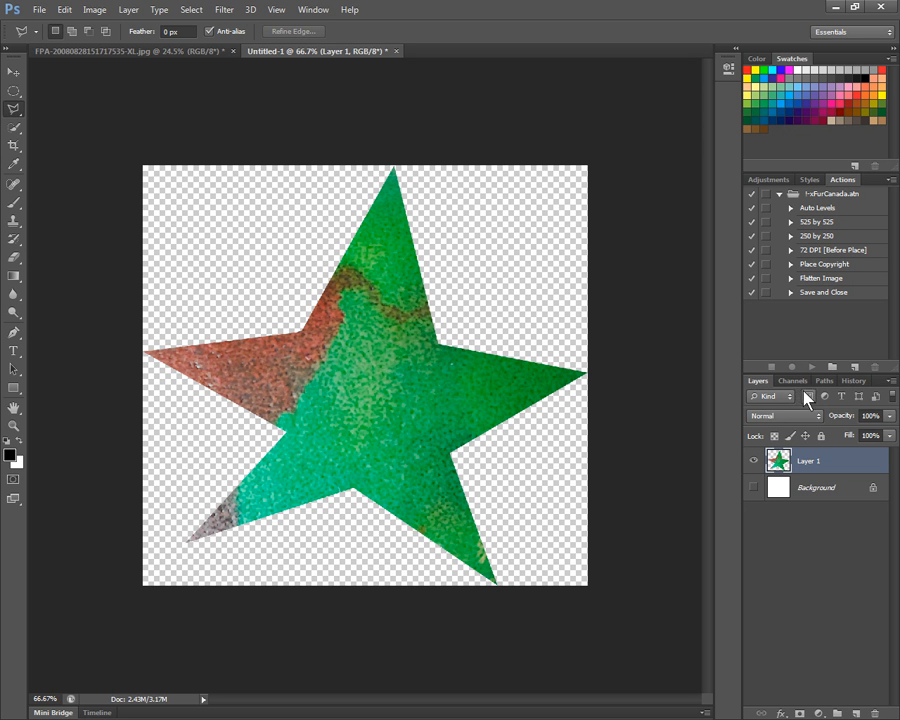
- Revert the new document to its initial snapshot and restore the original snapshot of the egg photo
left_click(855, 385)
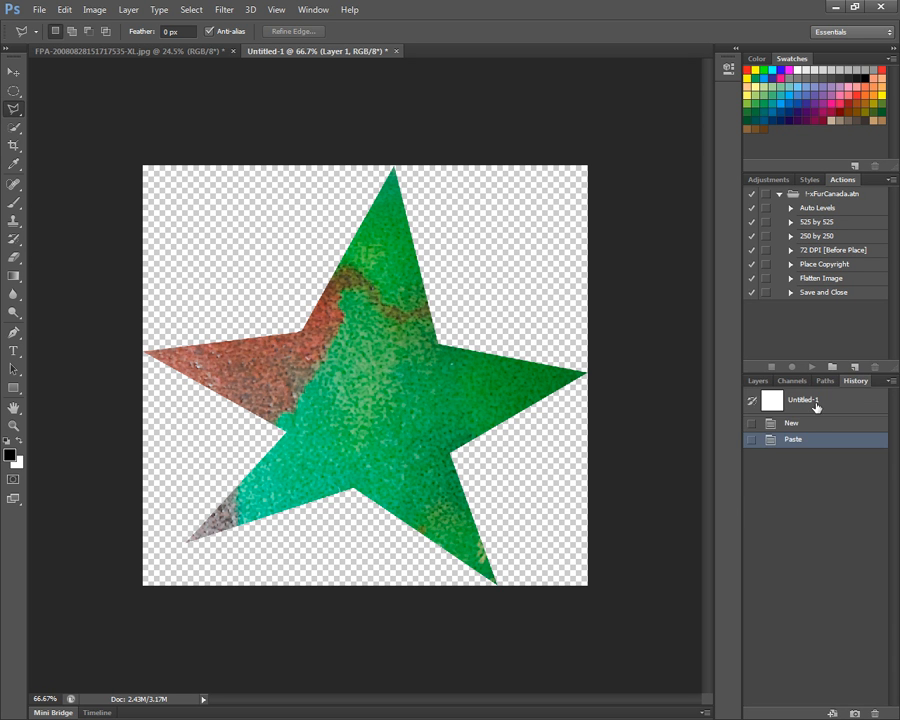
left_click(812, 401)
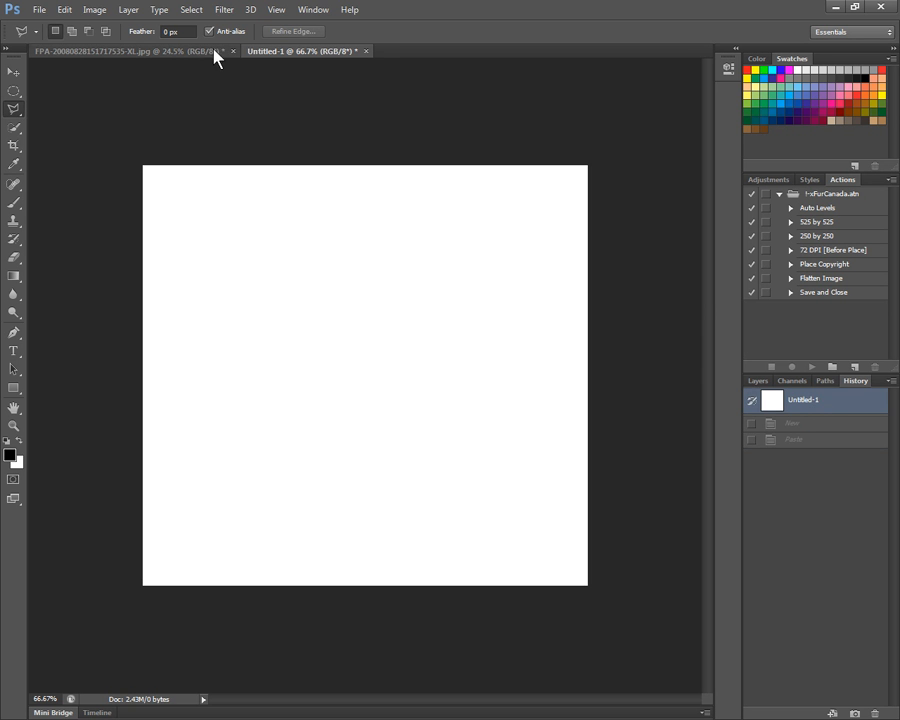
left_click(178, 52)
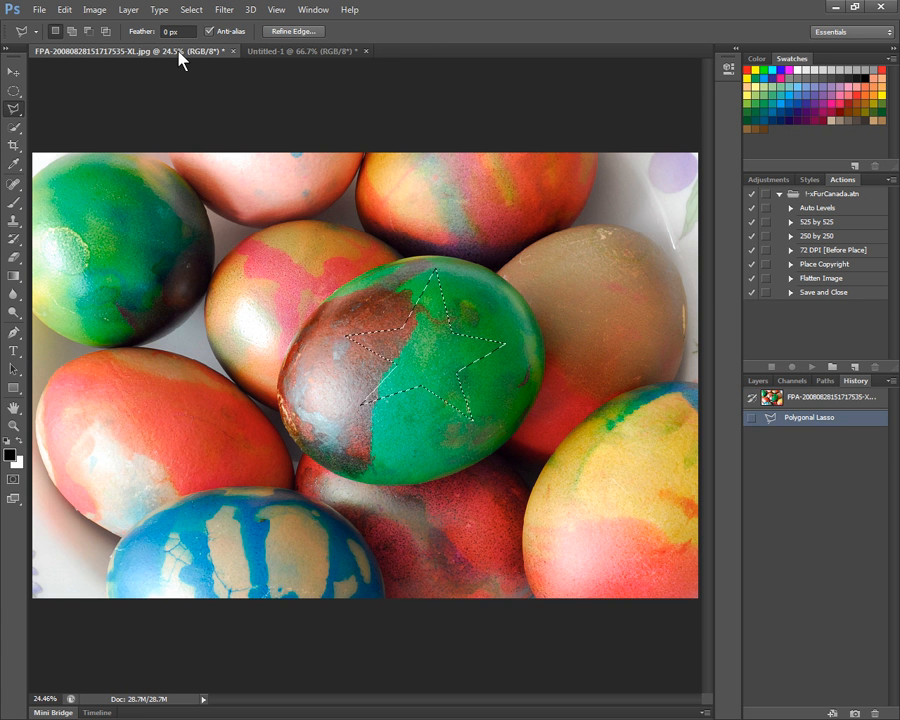
left_click(775, 397)
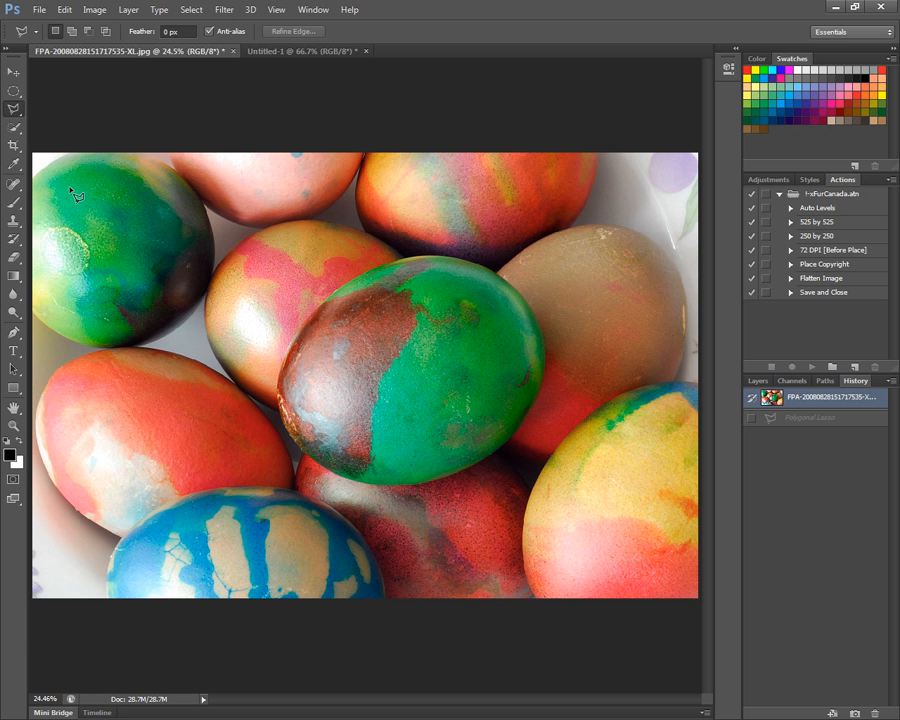
- Sample single colour areas on the central egg and the red egg with the Magic Wand tool at tolerance 32
left_click(14, 131)
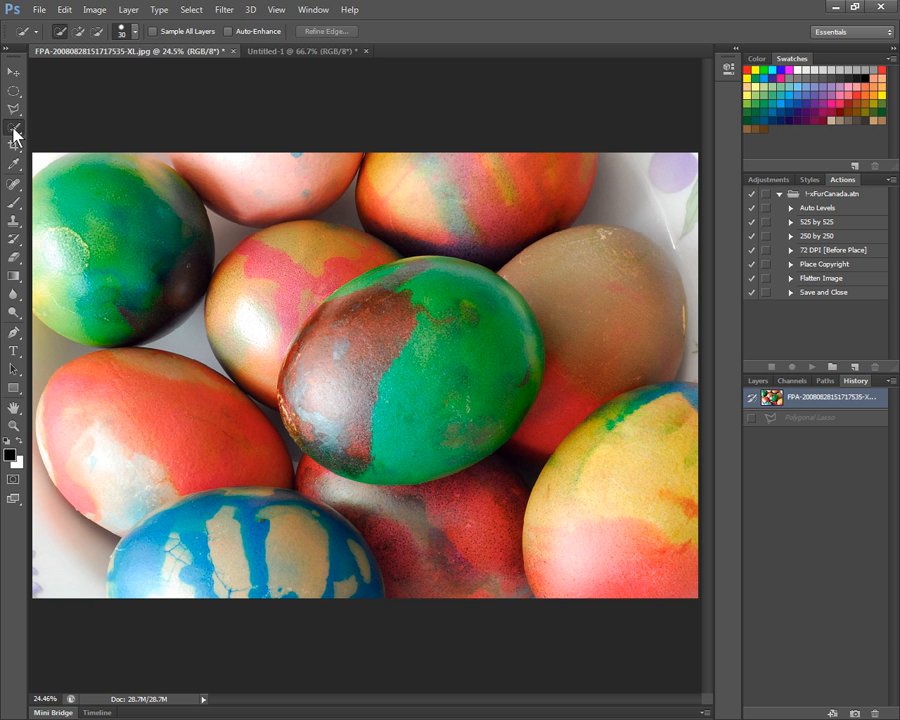
left_click(14, 131)
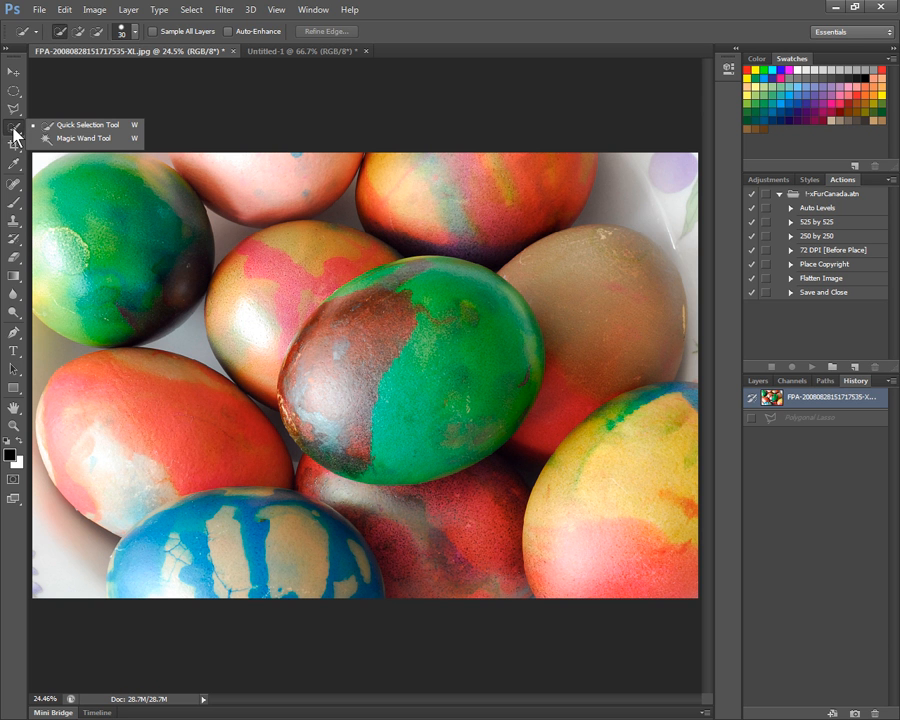
left_click(81, 138)
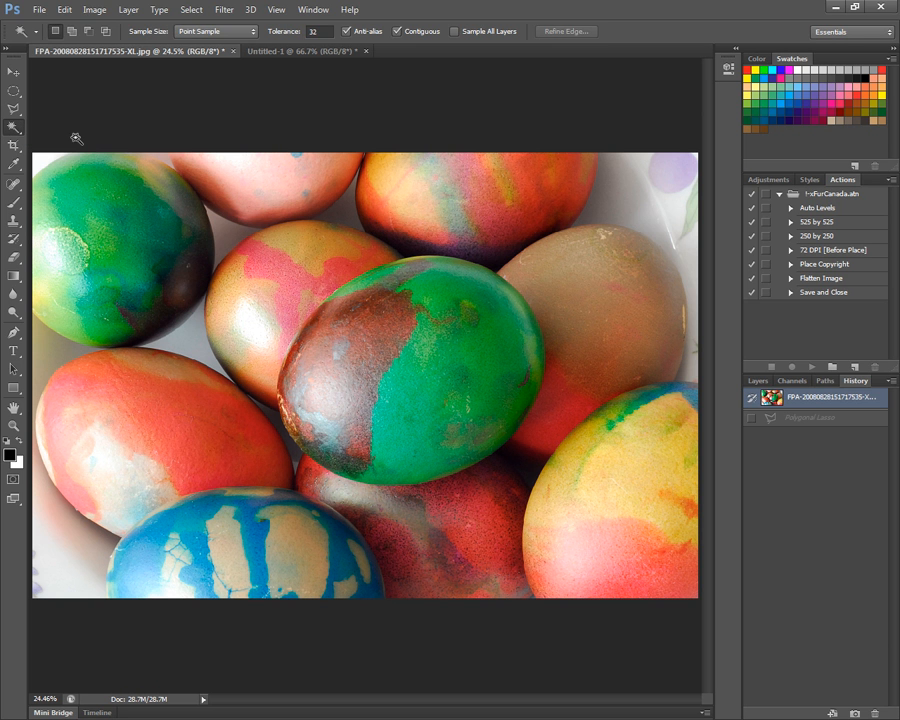
left_click(366, 340)
left_click(325, 392)
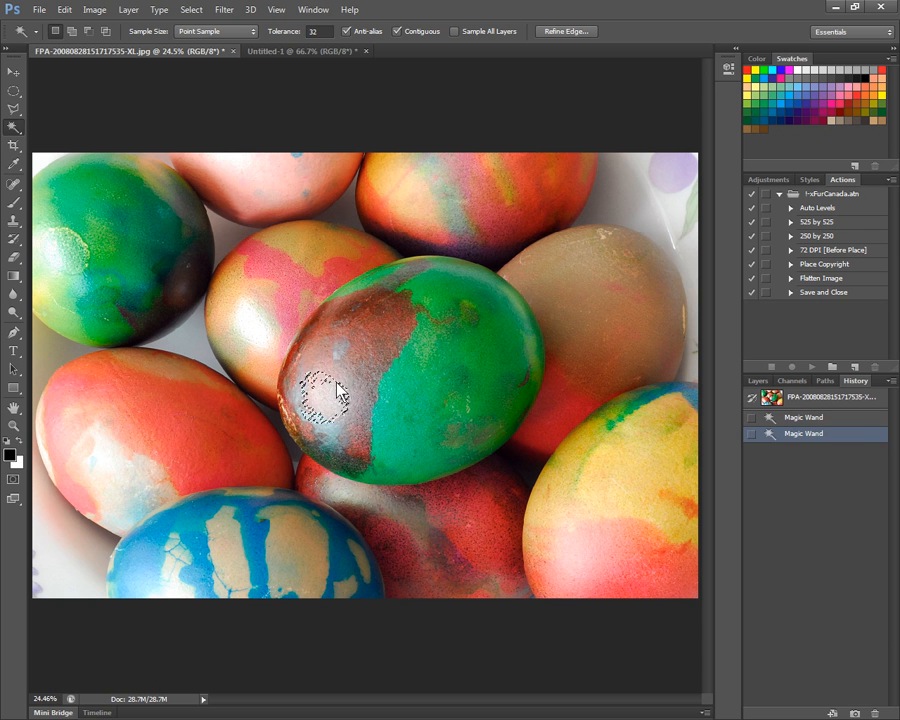
left_click(150, 410)
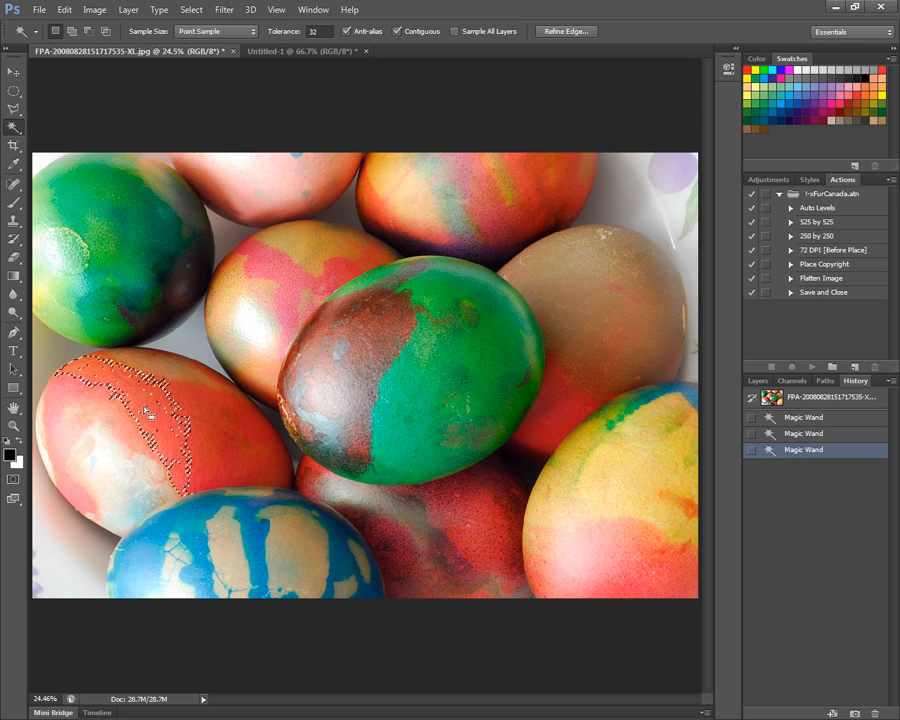
left_click(238, 425)
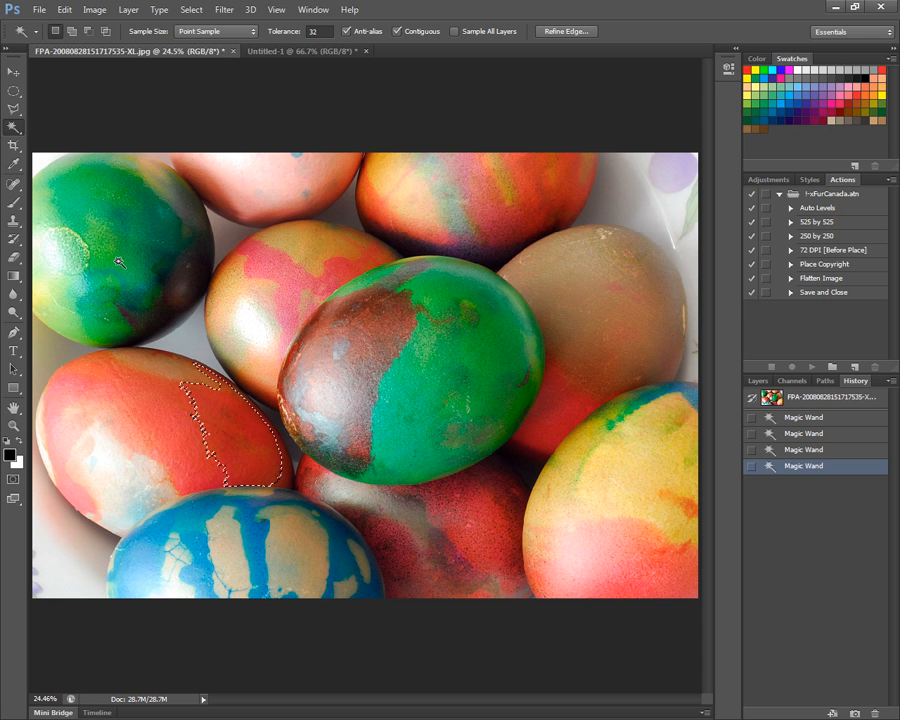
- Try to select the central egg's reddish-brown area with the Magic Wand at tolerance 32, adding adjoining patches to the selection
left_click(372, 340)
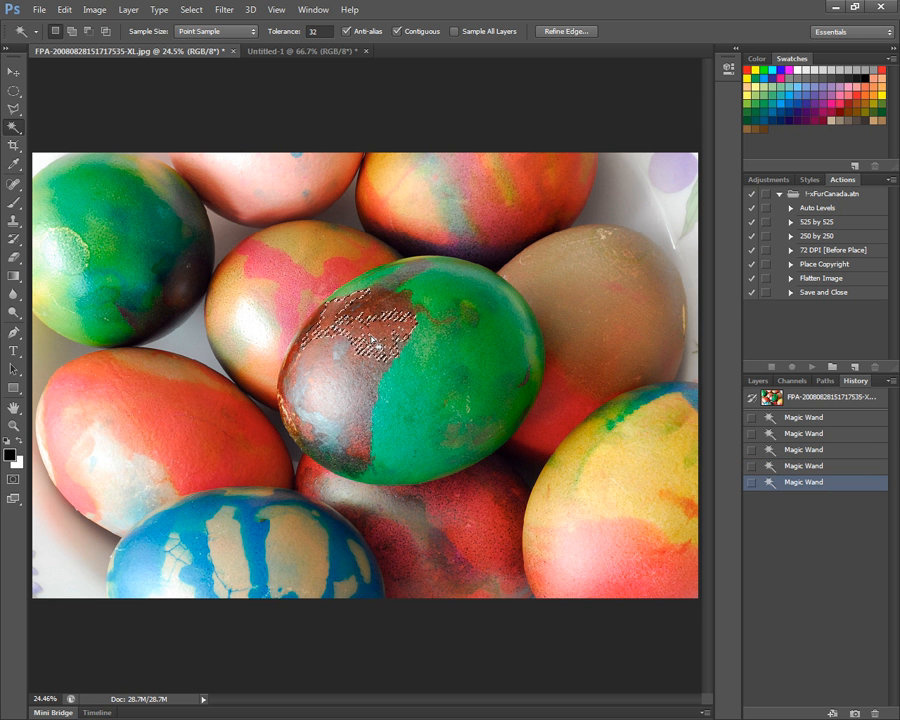
key("shift")
left_click(340, 372)
left_click(310, 400)
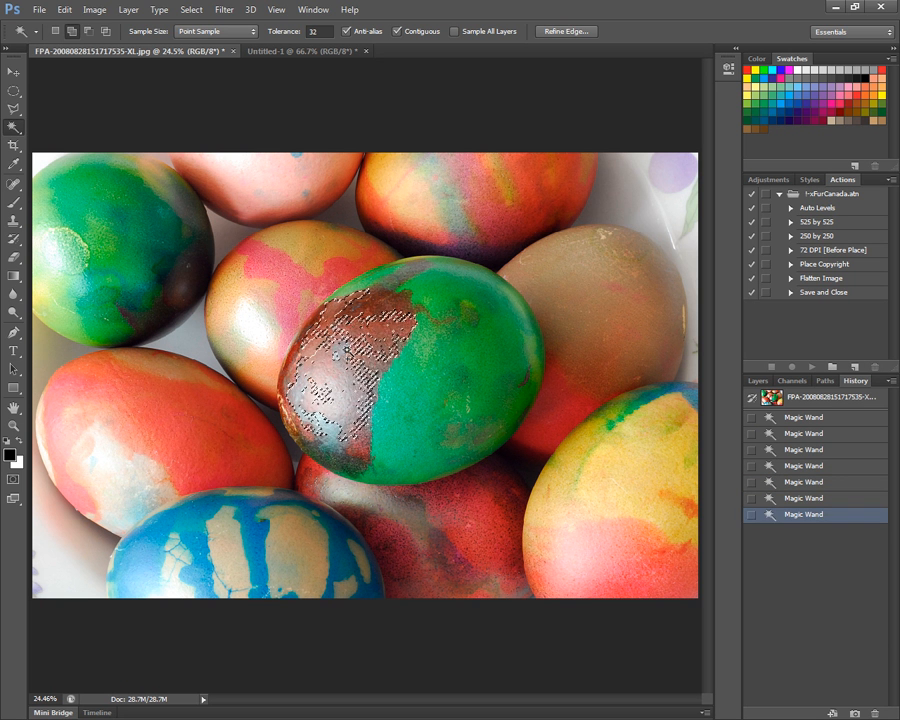
left_click(375, 331)
left_click(384, 316)
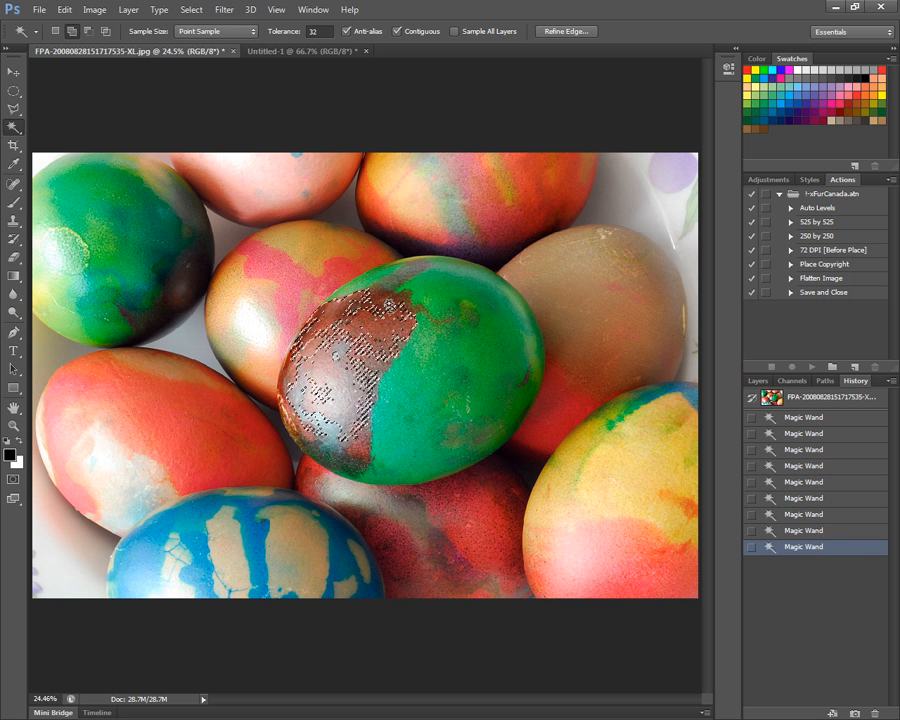
left_click(392, 302)
left_click(380, 306)
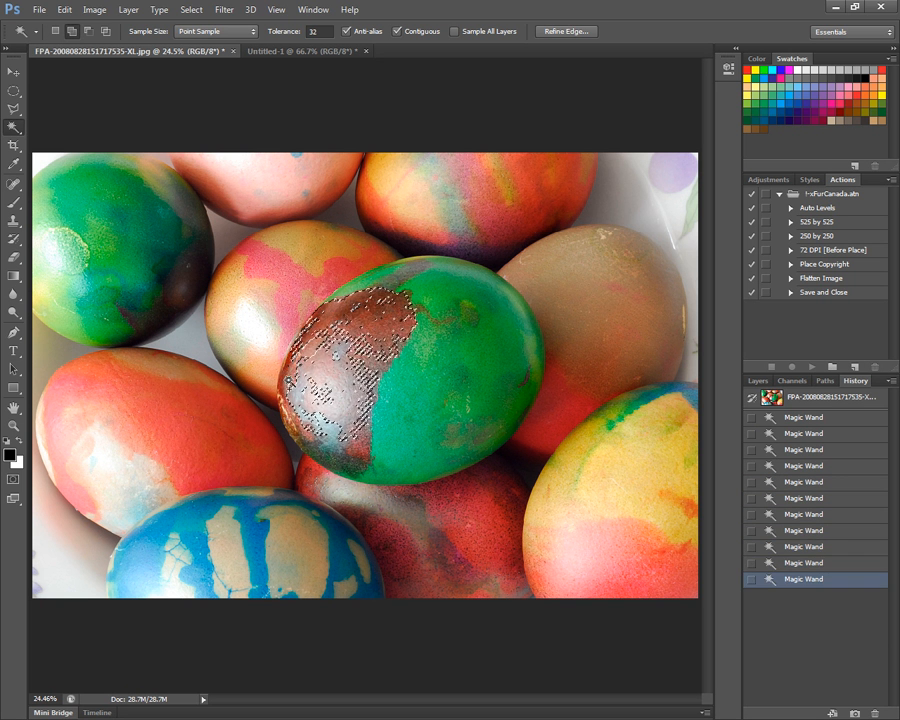
left_click(362, 318)
left_click(350, 330)
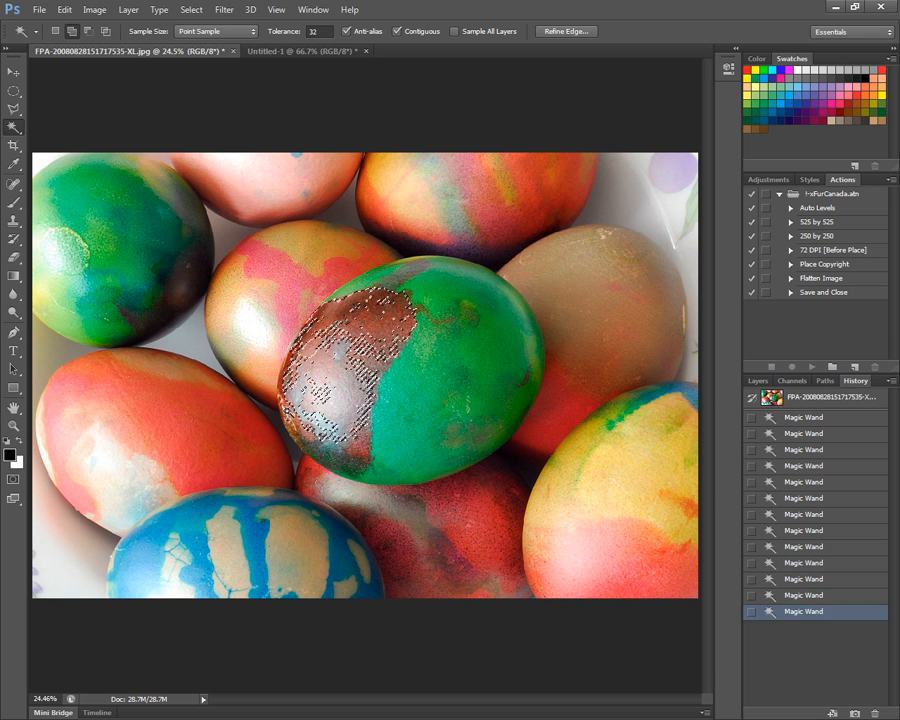
left_click(338, 345)
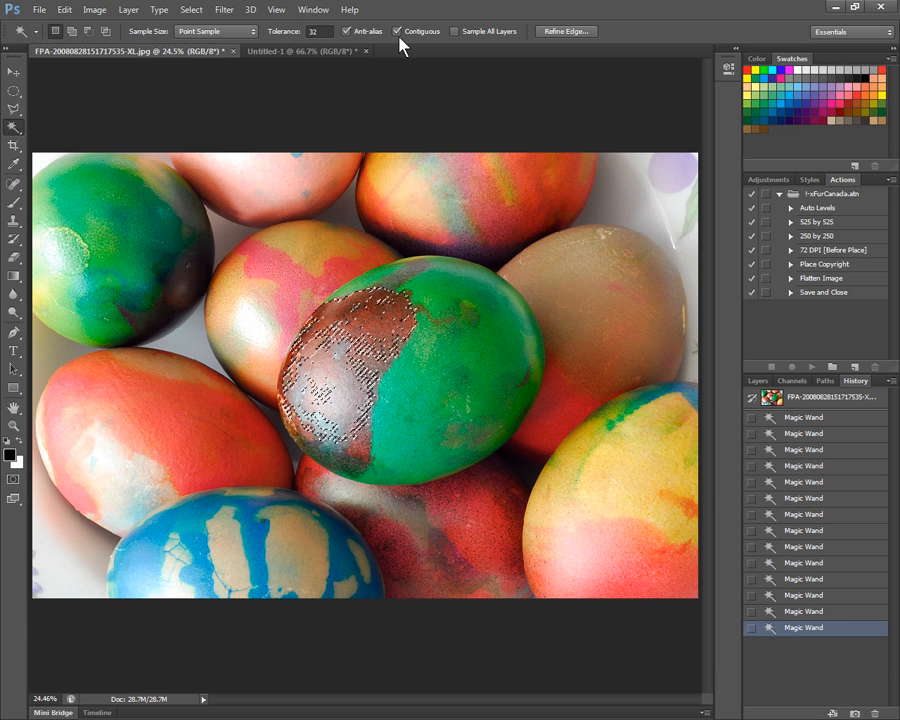
- Set the Magic Wand tolerance to 80 and try adding the rest of the central egg's brown area to the selection
left_click(310, 33)
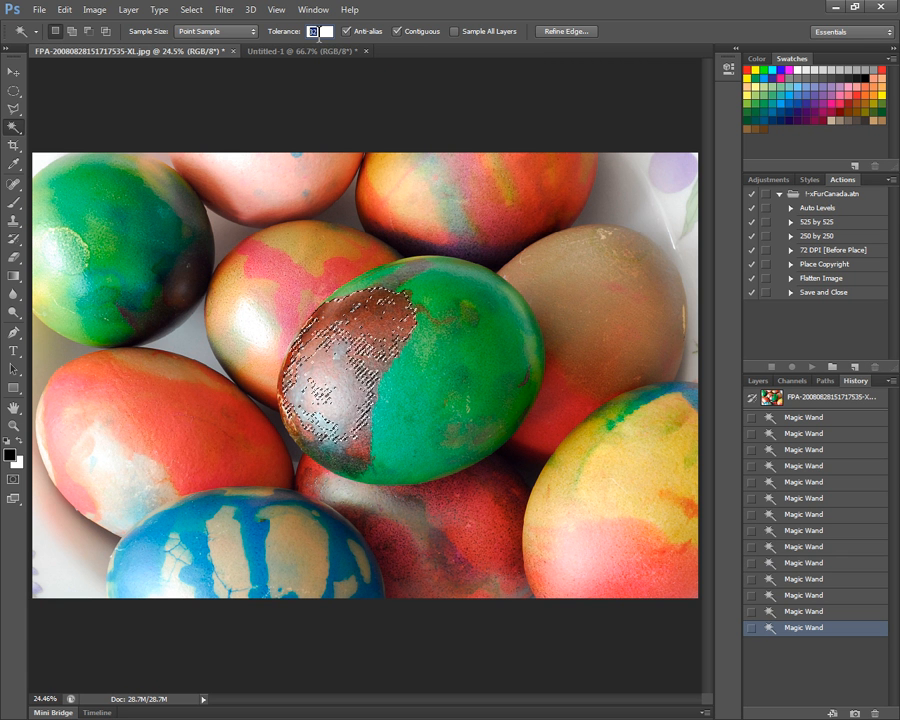
left_click_drag(319, 32, 305, 32)
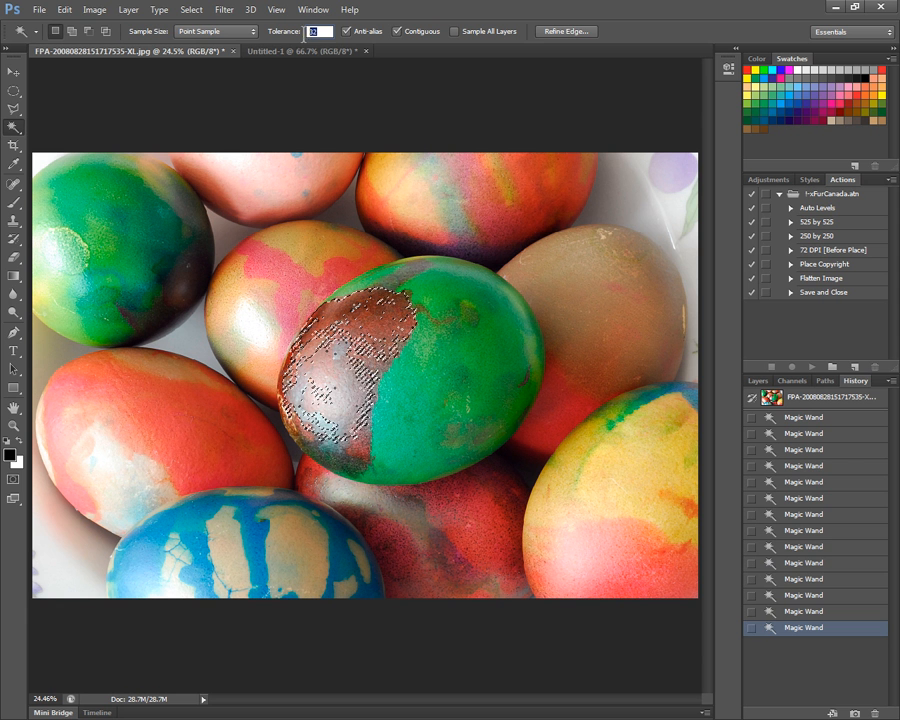
type("40")
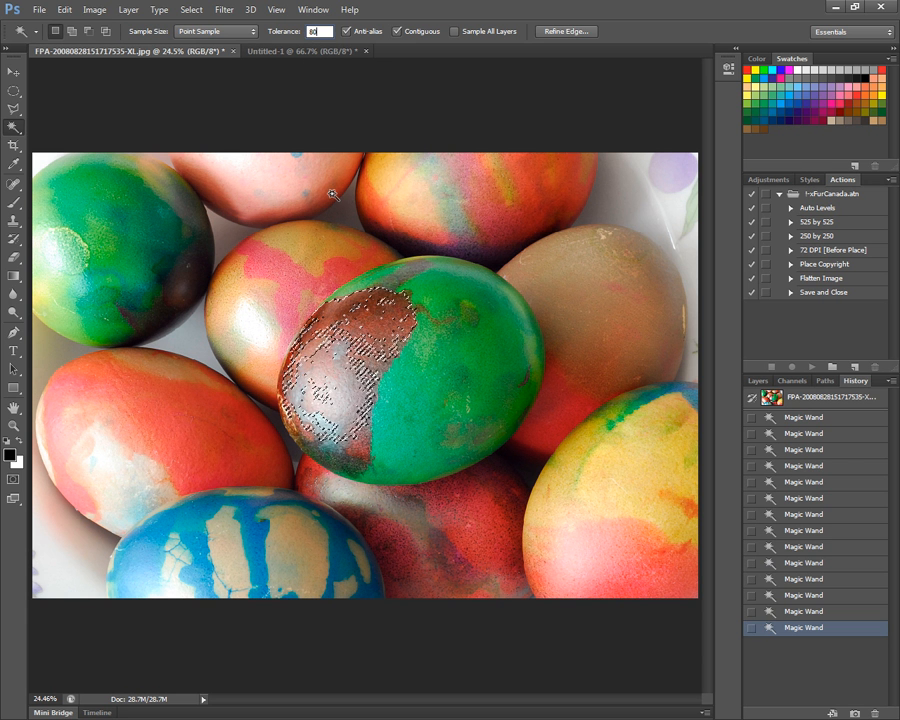
left_click(381, 331)
key("shift")
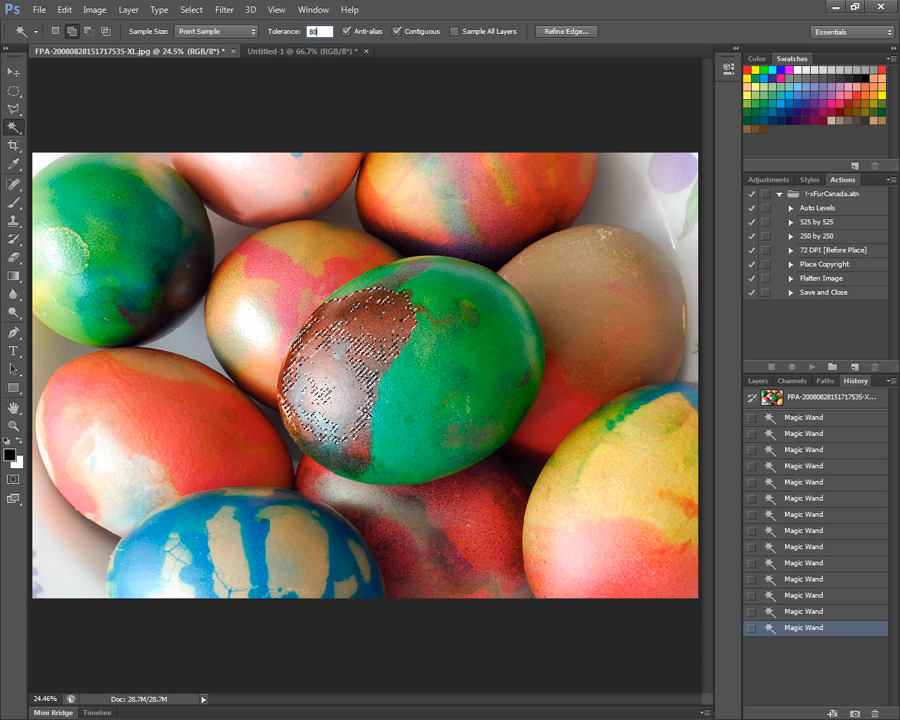
left_click(378, 370, "shift")
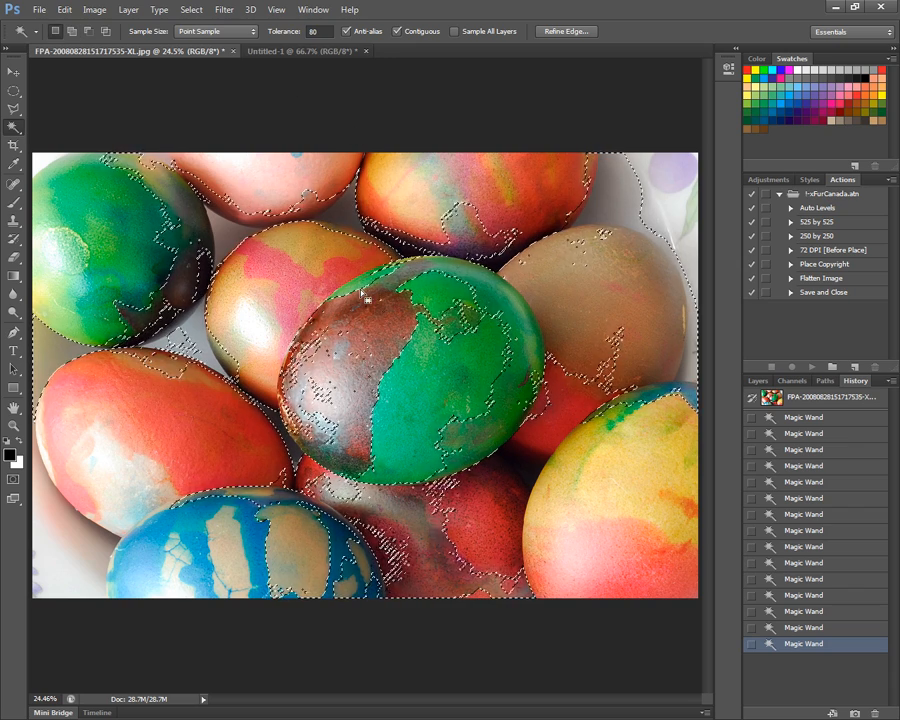
- Set the Magic Wand tolerance to 50 and deselect the current selection
left_click(312, 32)
type("5")
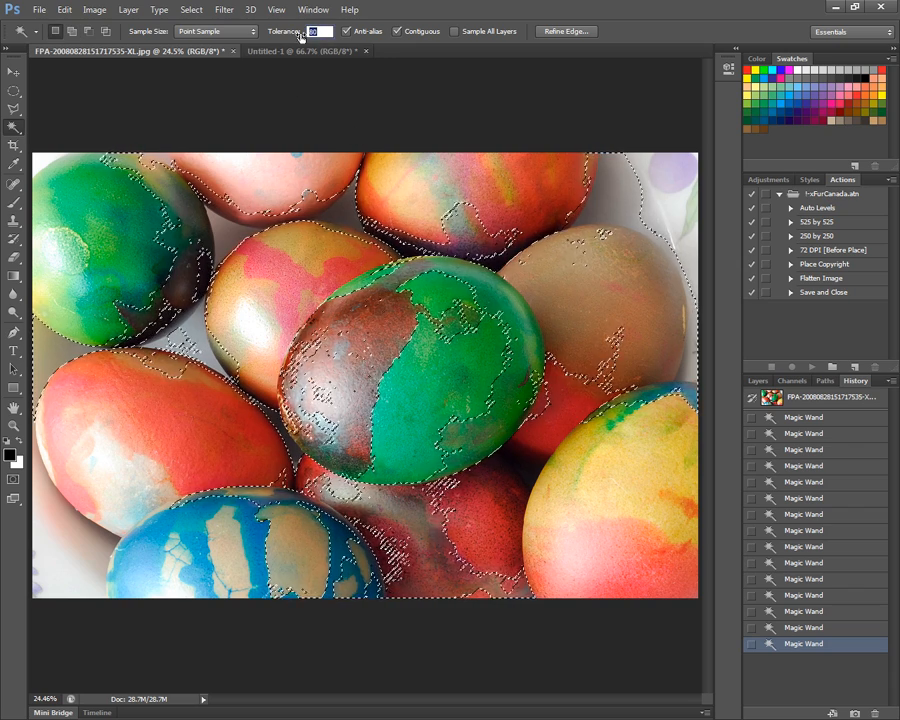
type("0")
key("Return")
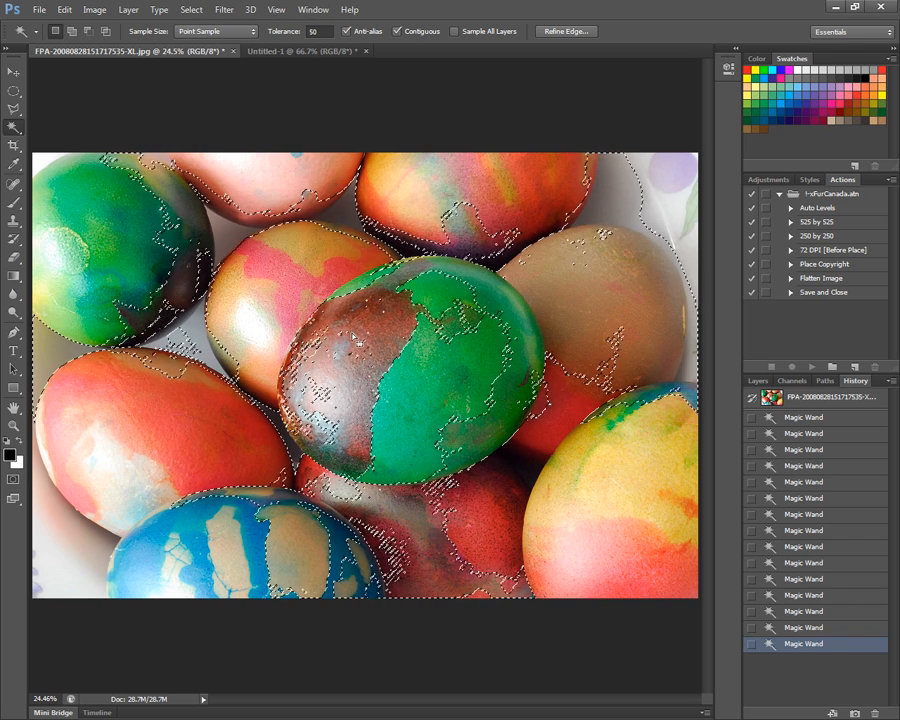
left_click(193, 10)
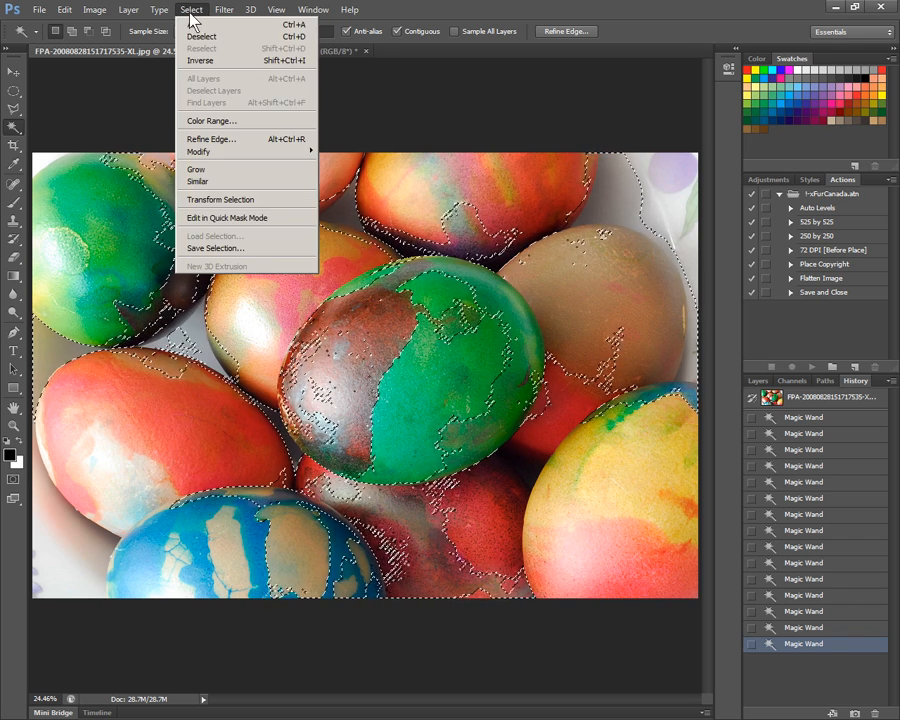
left_click(201, 44)
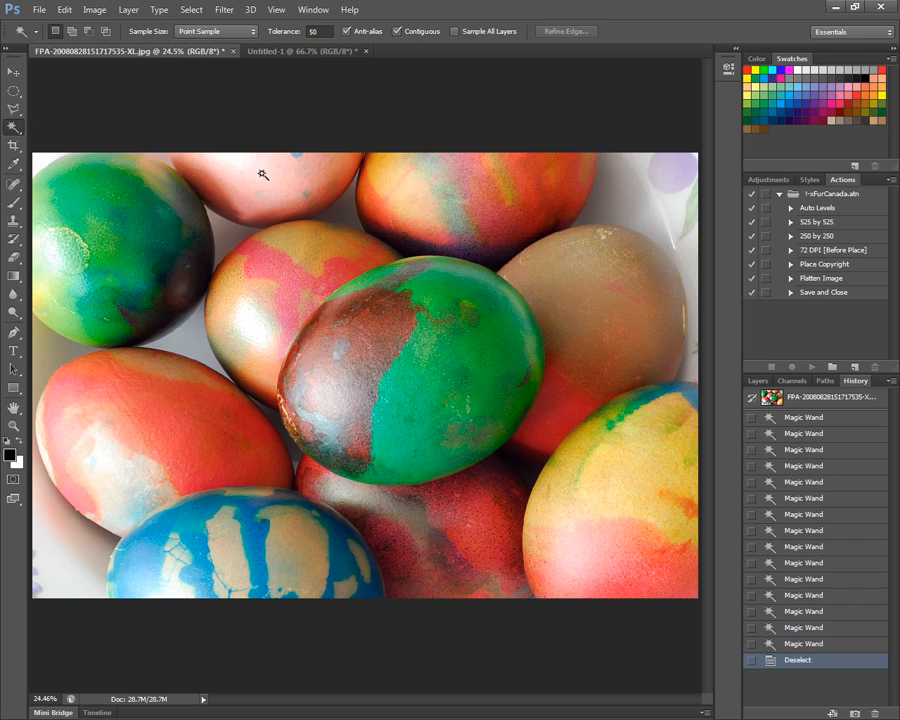
- Select the central egg's reddish-brown area with the Magic Wand, adding its pale highlight, upper patch and lower edge to the selection
left_click(356, 355)
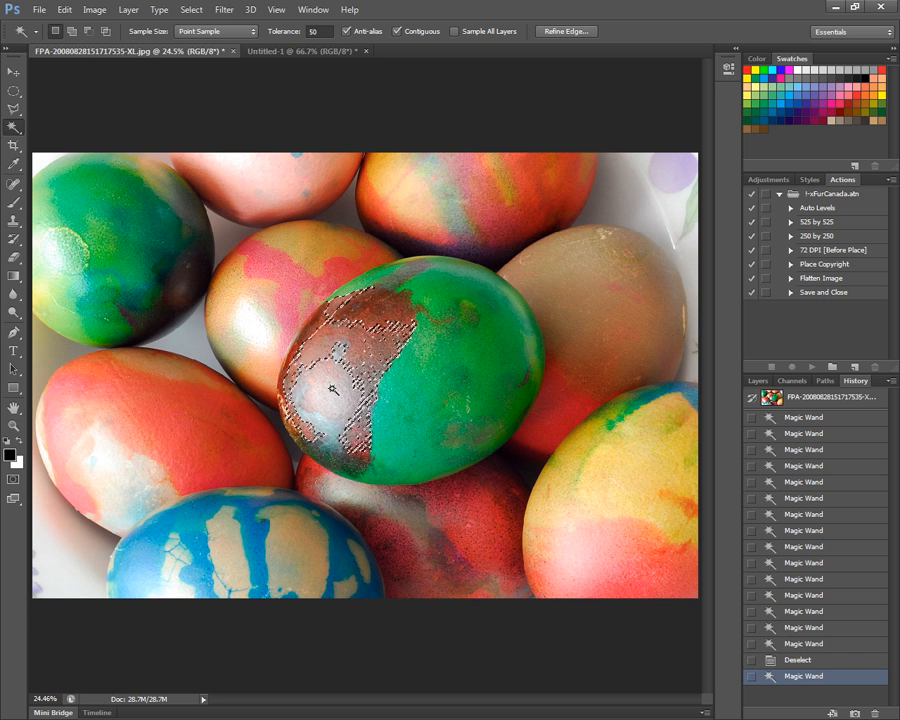
left_click(332, 389, "shift")
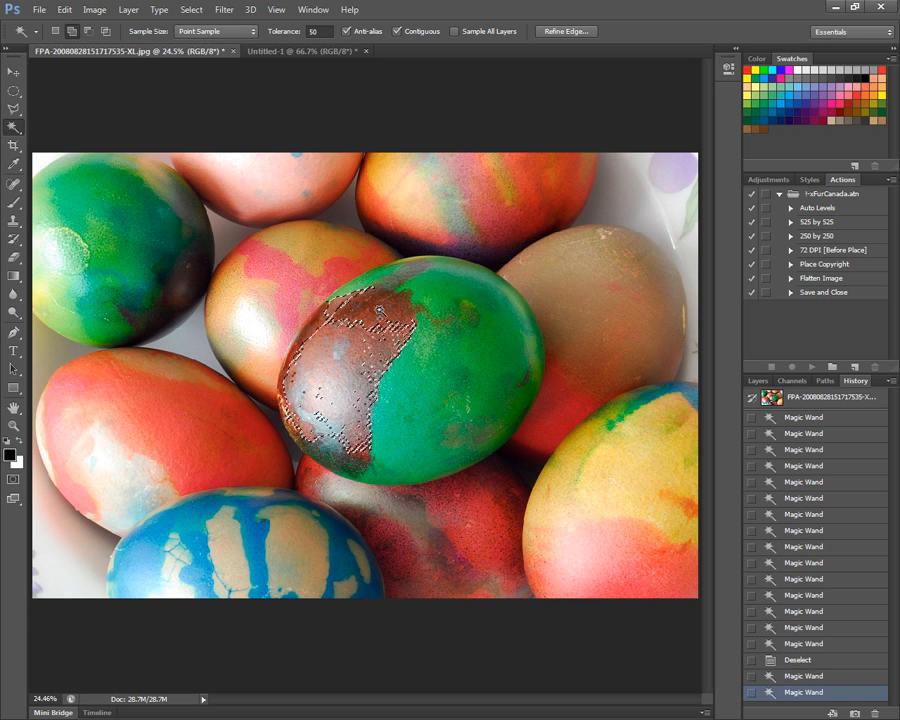
left_click(380, 311, "shift")
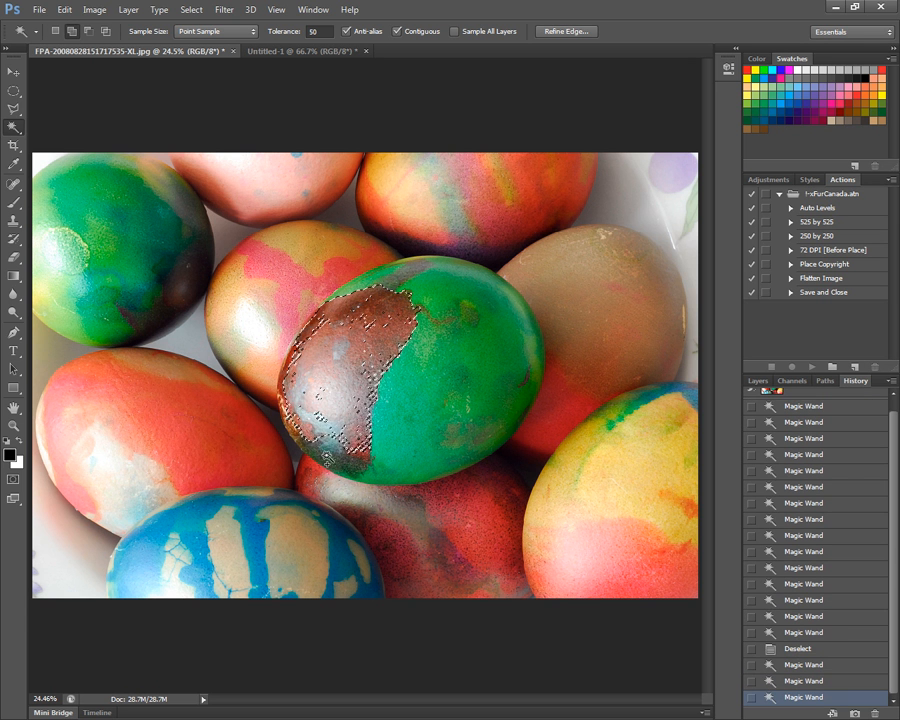
left_click(330, 461, "shift")
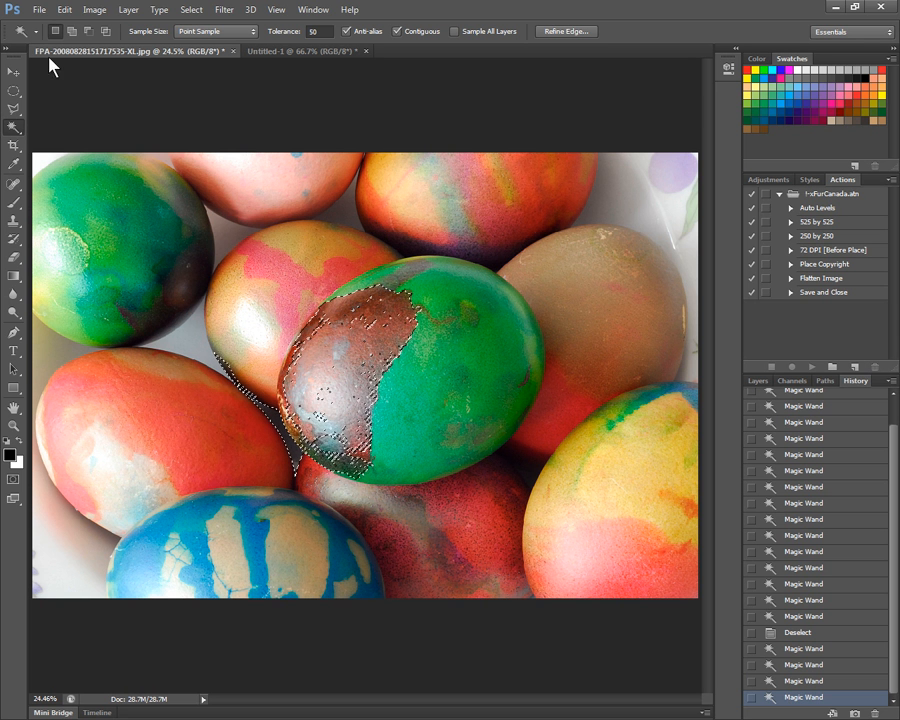
- Copy the selected egg area and paste it into a new white 1205 by 1134 pixel document at 300 pixels/inch from the Clipboard preset
left_click(65, 10)
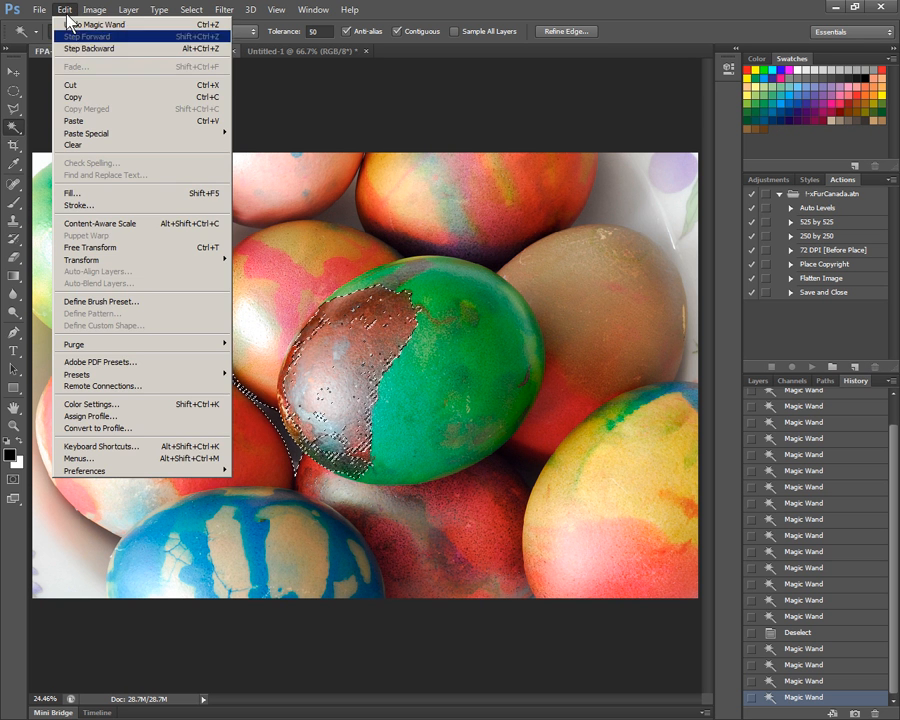
left_click(83, 96)
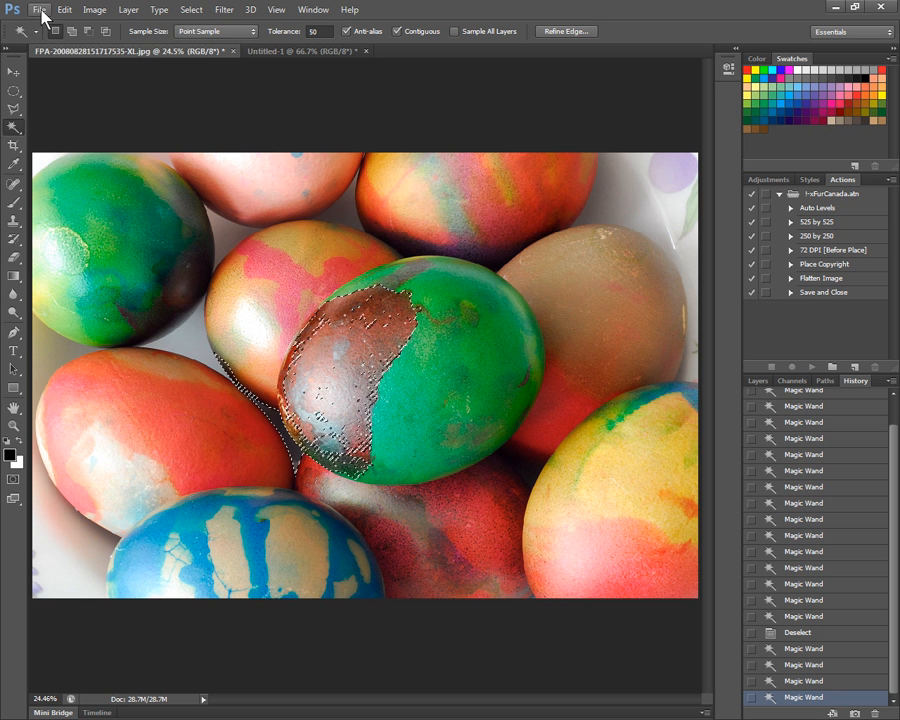
left_click(39, 10)
left_click(45, 24)
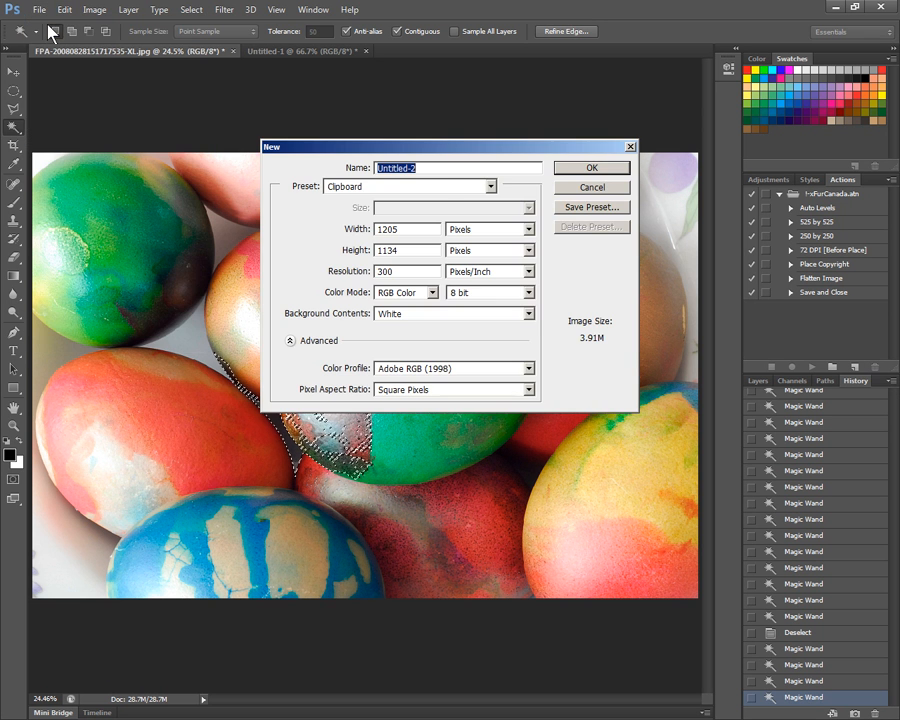
left_click(605, 181)
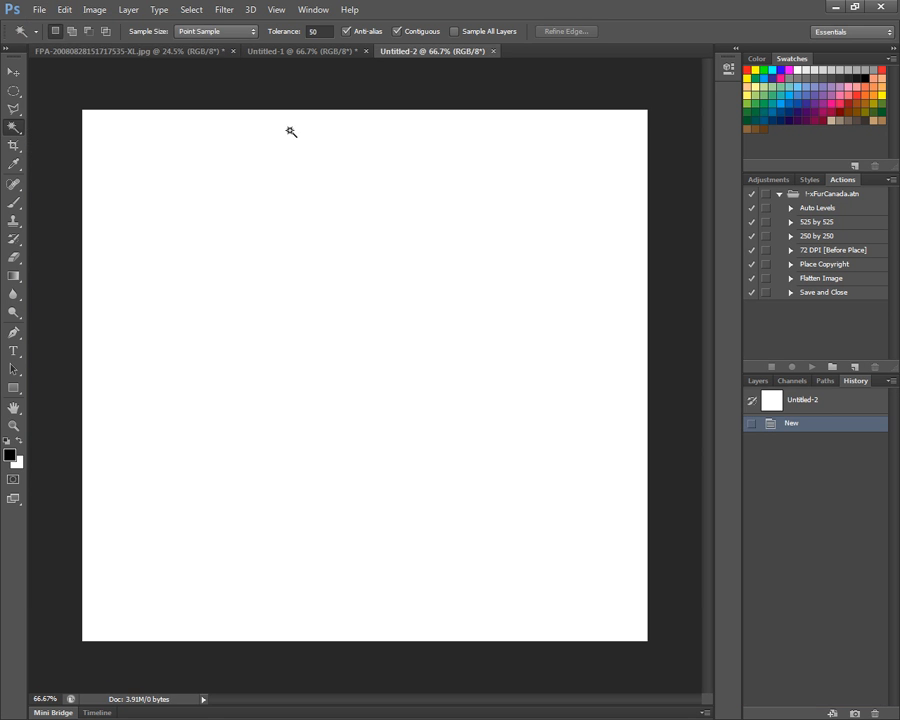
left_click(65, 12)
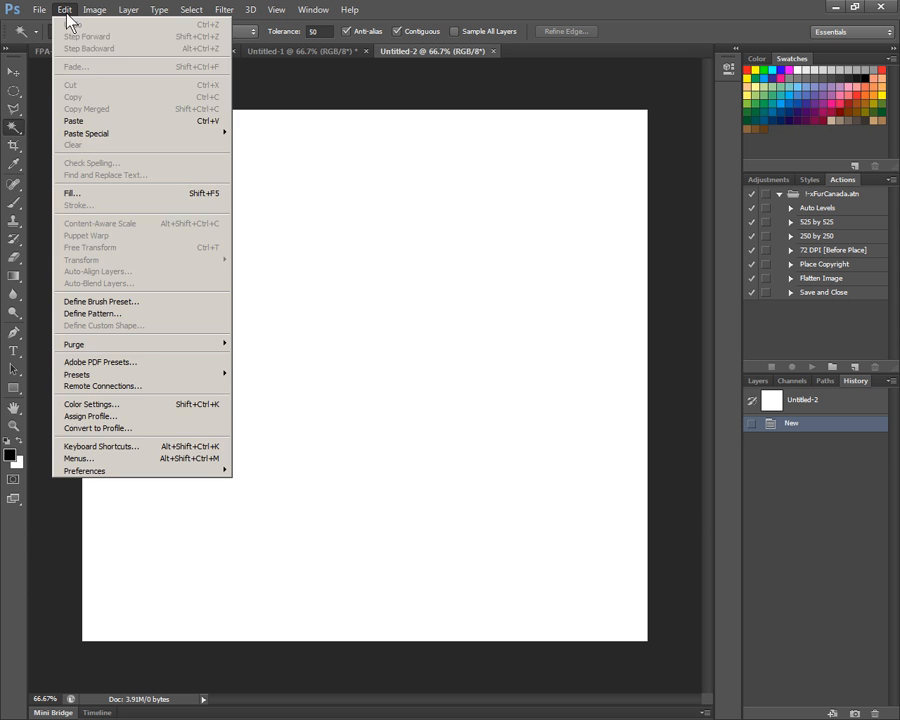
left_click(62, 121)
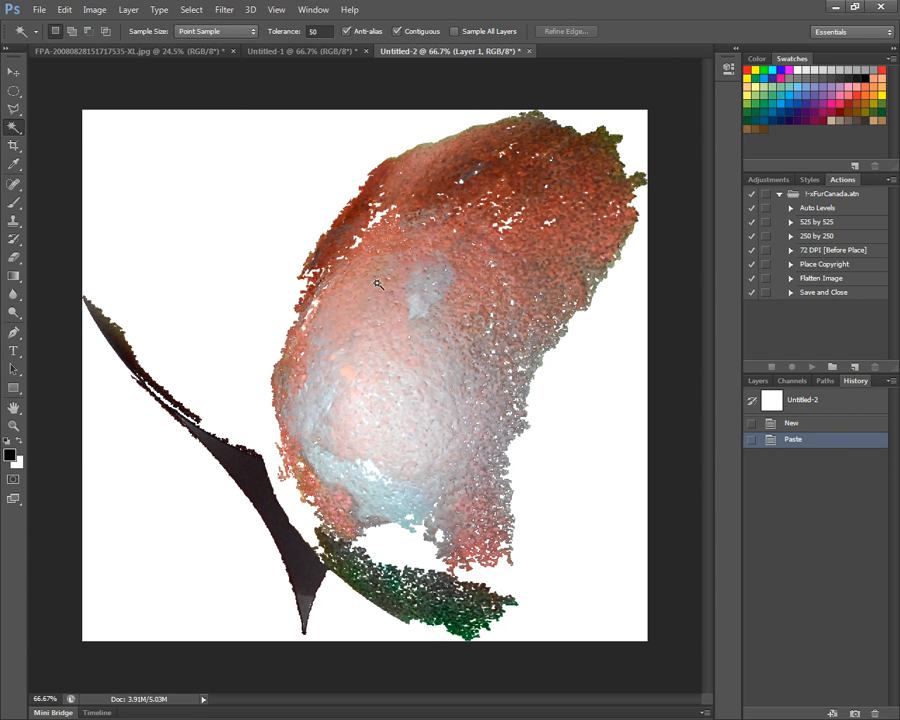